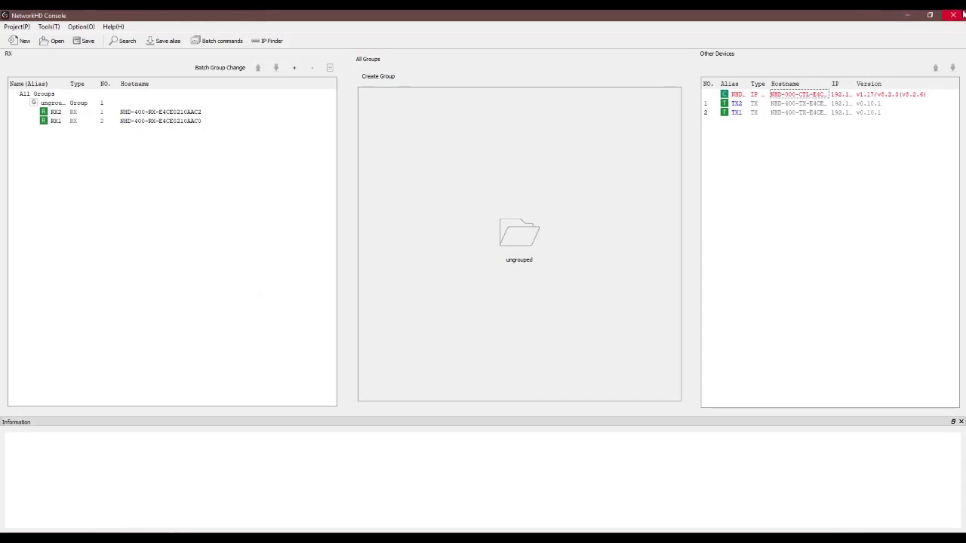
Close the NetworkHD Console without saving, relaunch it from the WyreStorm Management Suite and create a new empty project file
click(963, 14)
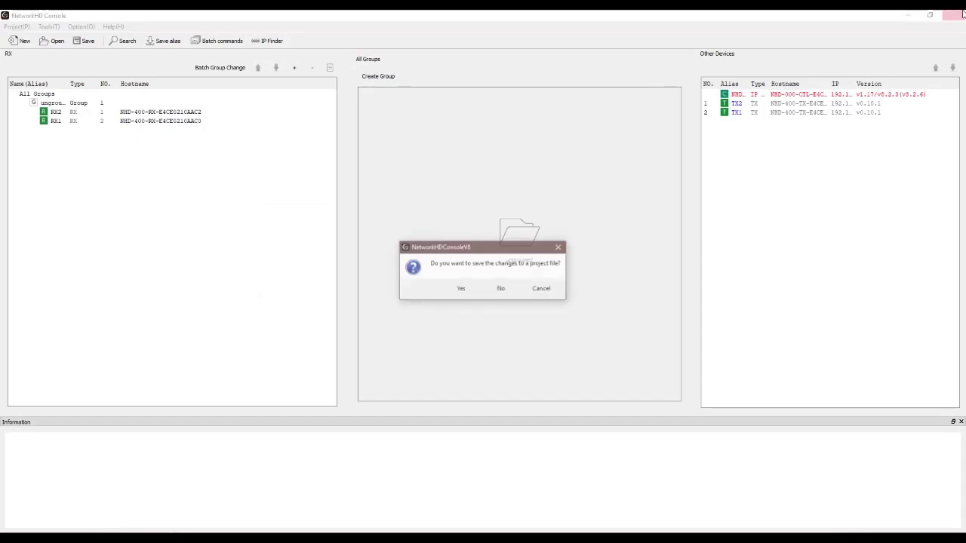
click(510, 290)
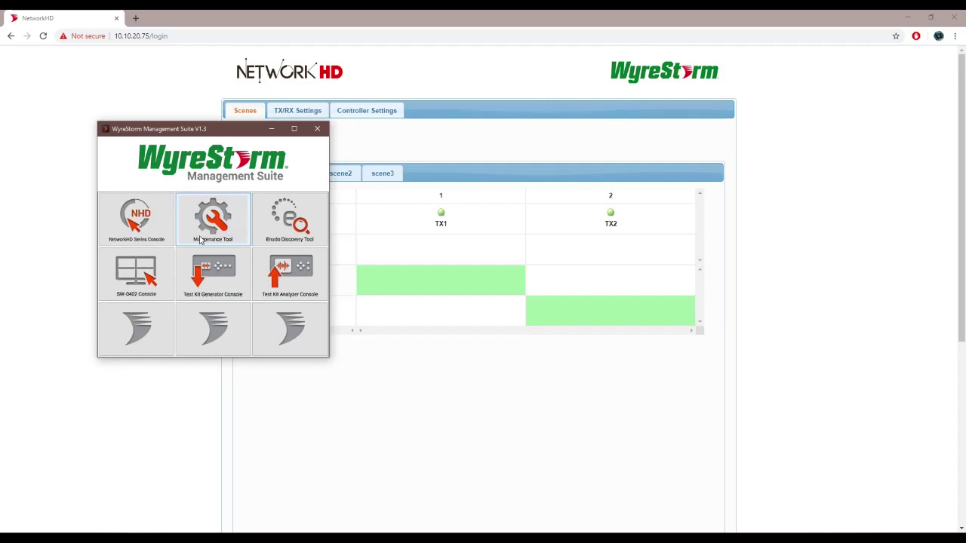
click(122, 238)
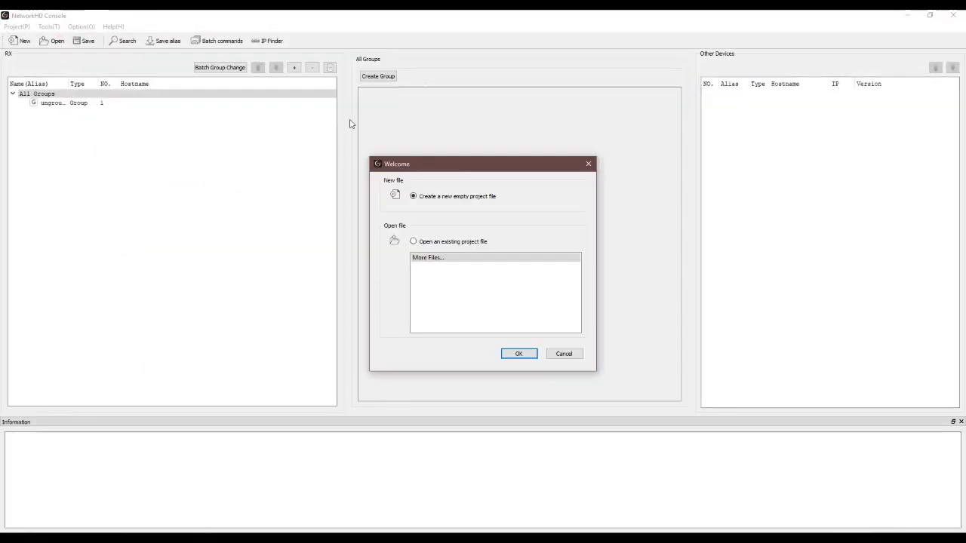
click(517, 353)
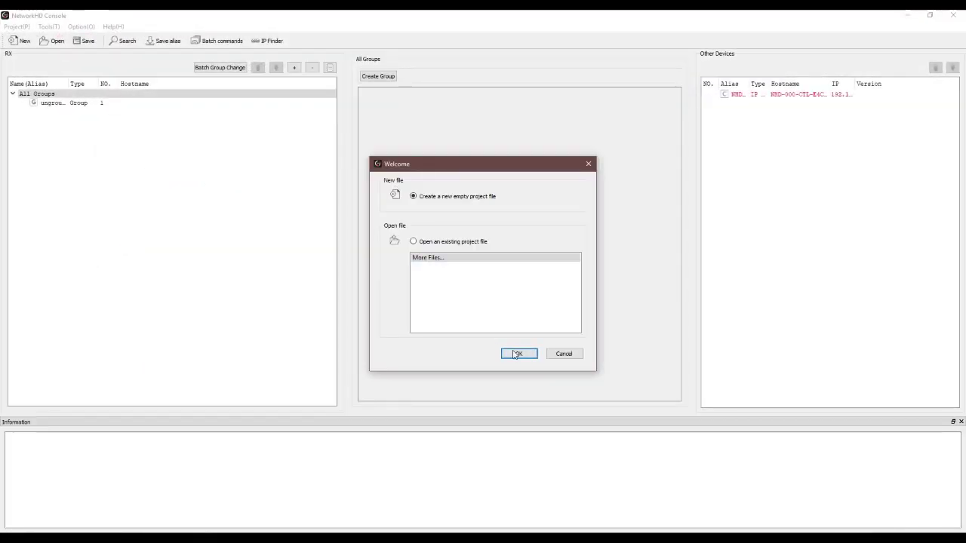
Search the network for NetworkHD devices and dismiss the related notices
click(113, 43)
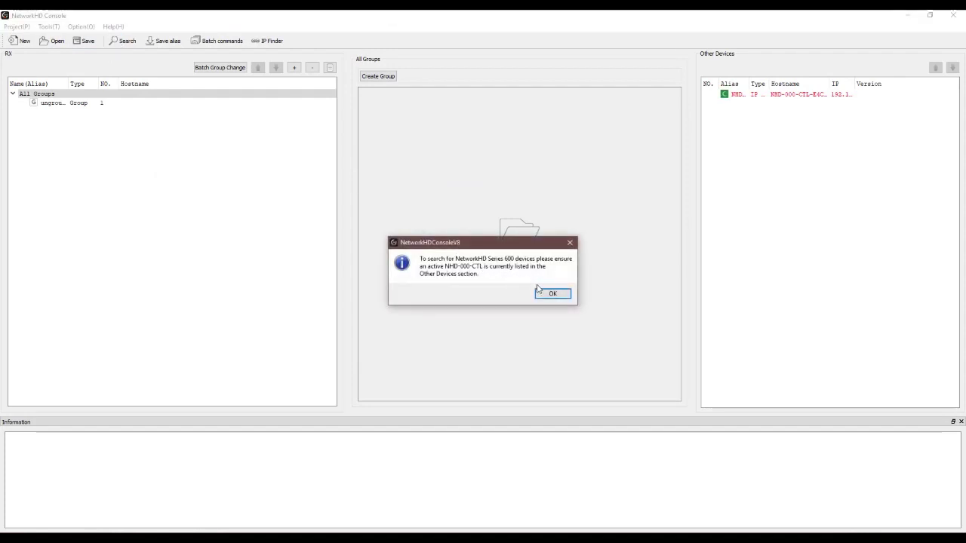
click(552, 294)
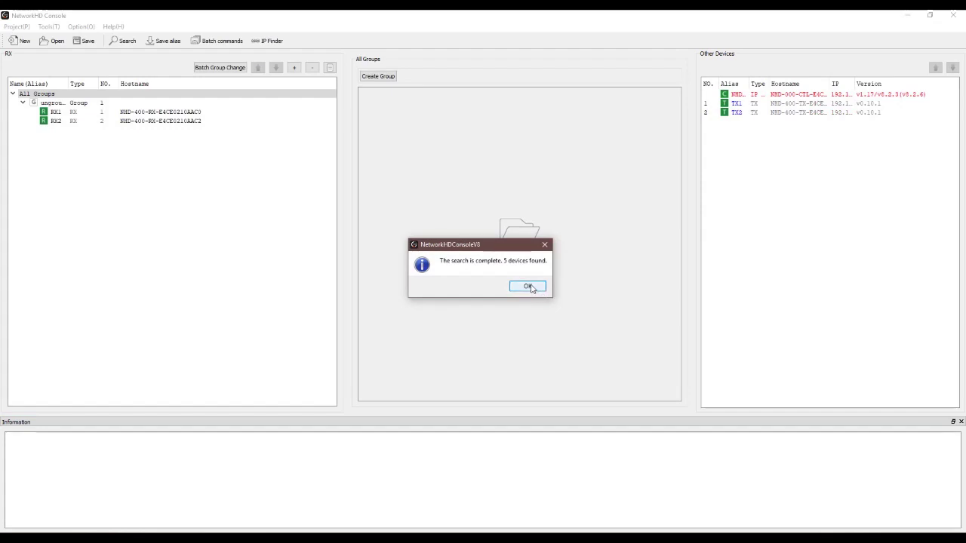
click(531, 289)
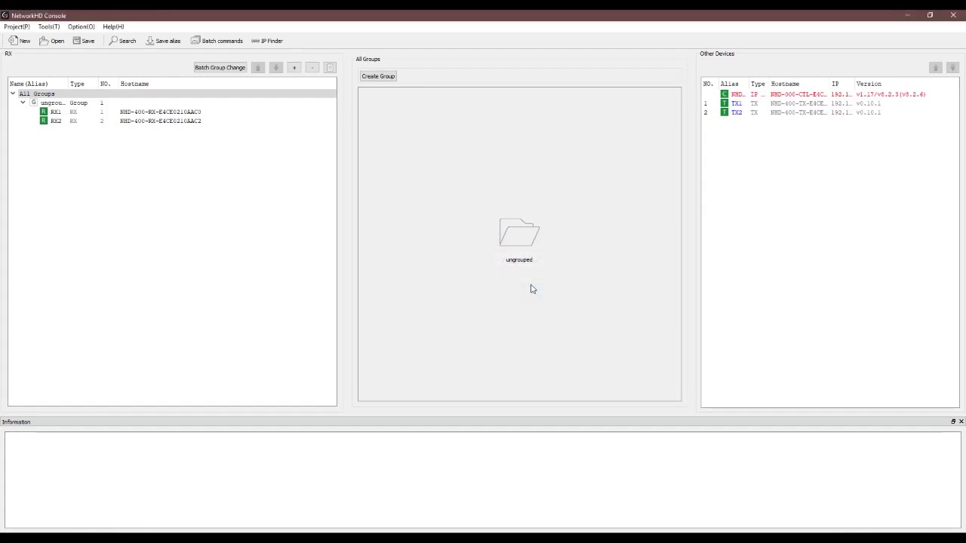
View the general settings of transmitter TX2, including its alias and IP address settings, and close them without applying changes
click(797, 114)
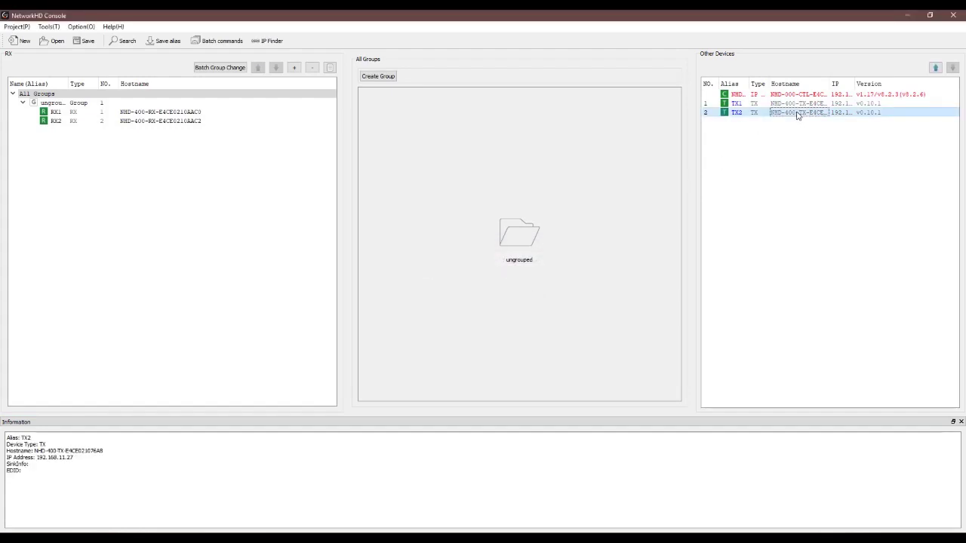
right_click(797, 114)
click(822, 119)
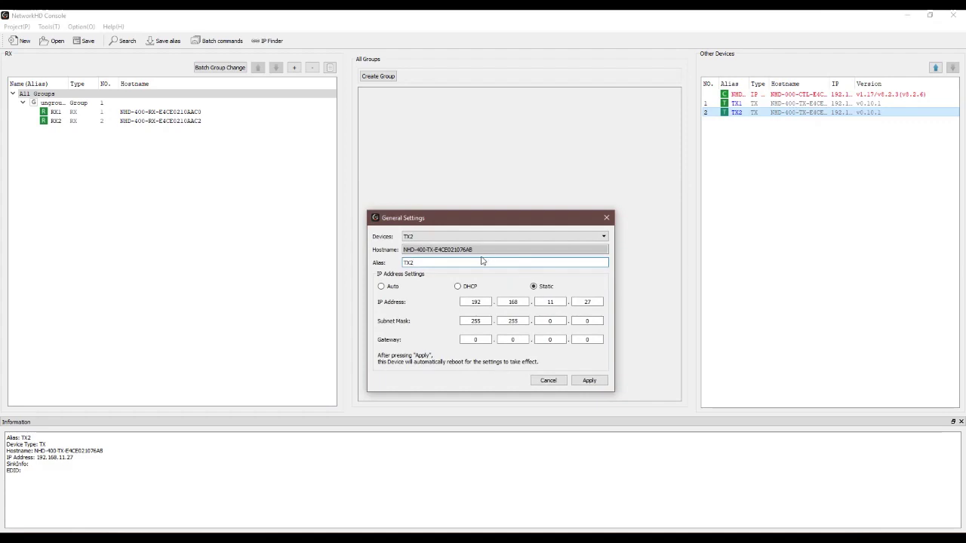
click(553, 381)
Upload the project configuration to the NHD-000-CTL controller, overwriting the existing file
click(802, 95)
right_click(804, 96)
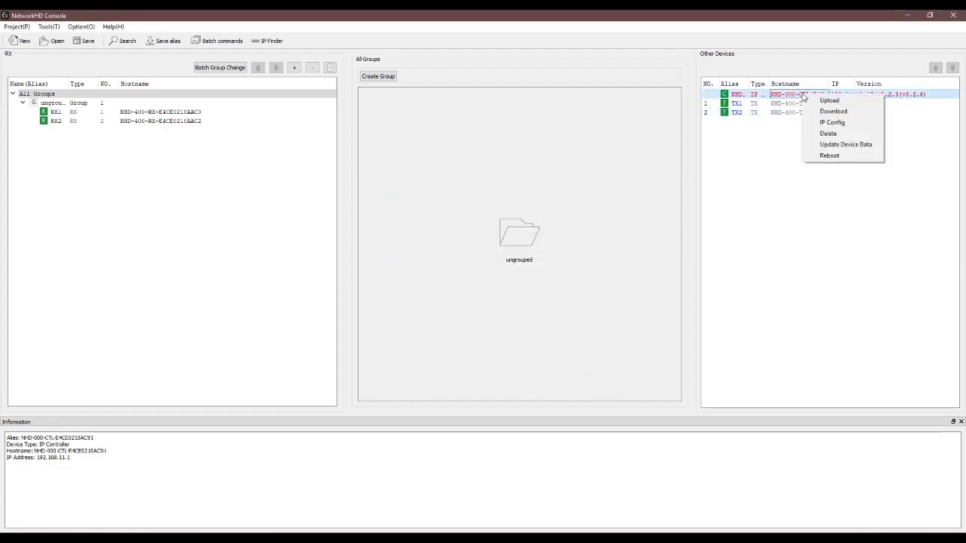
click(817, 100)
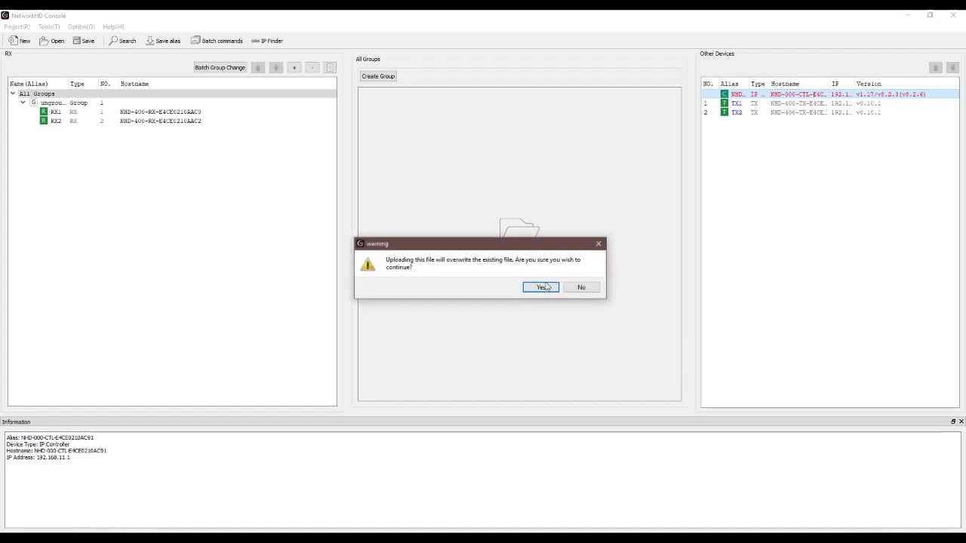
click(543, 287)
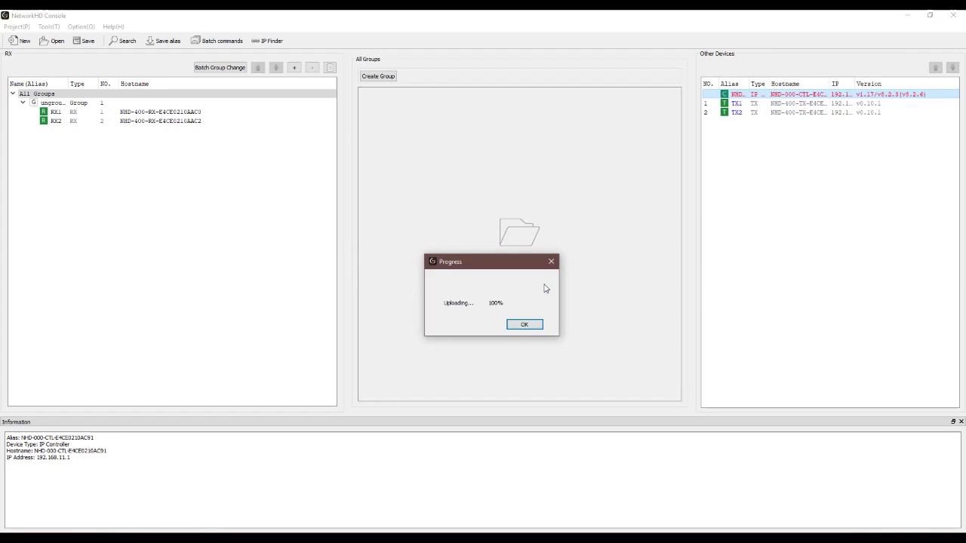
click(525, 325)
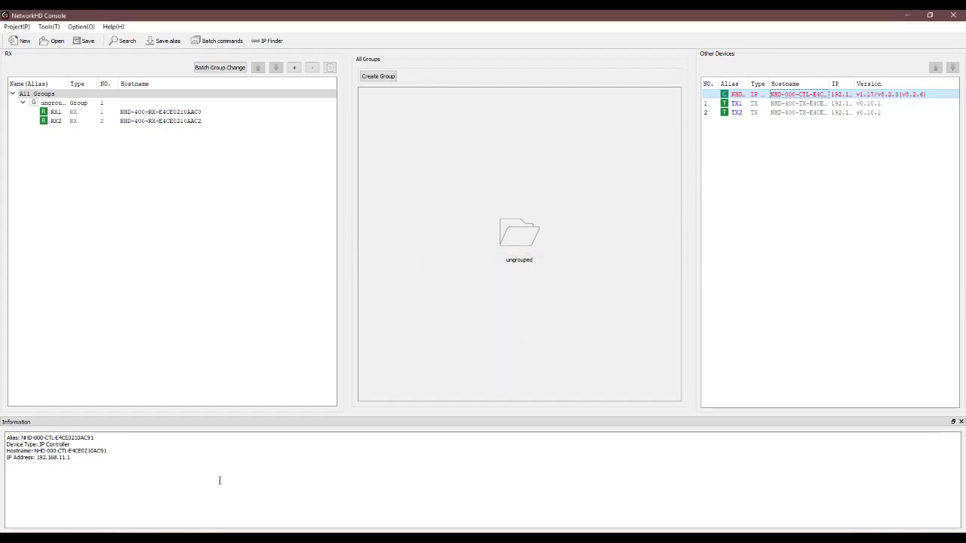
Switch to the browser to view the NetworkHD routing matrix, and minimise the browser window
key(alt+Tab)
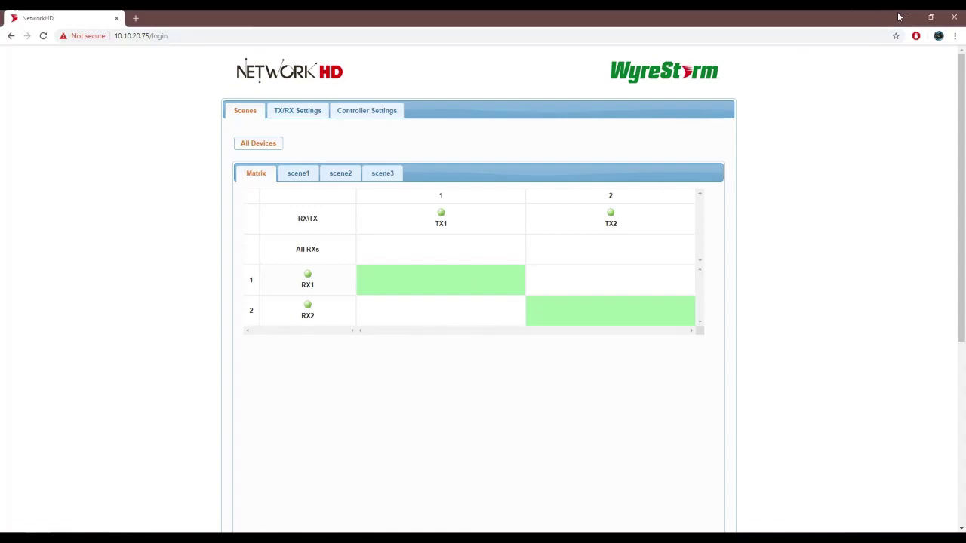
click(930, 17)
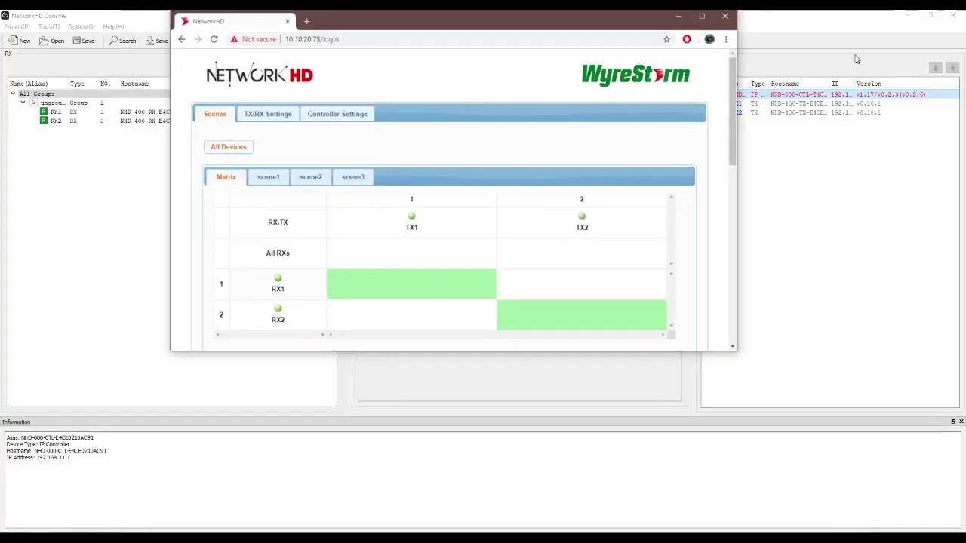
click(679, 18)
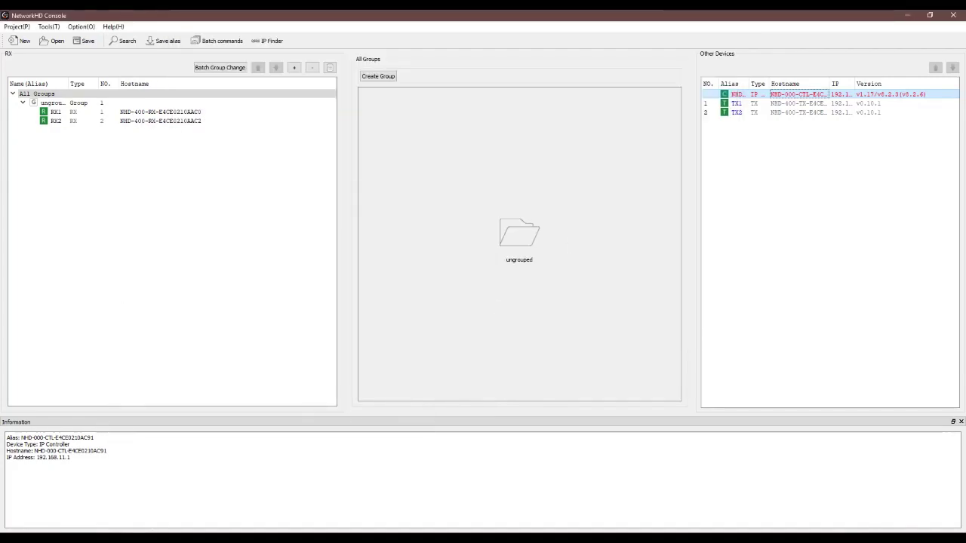
Switch to Photos and compare the stopwatch readings on both displays in IMG_20191008_153850.jpg, examining each one up close
key(alt+Tab)
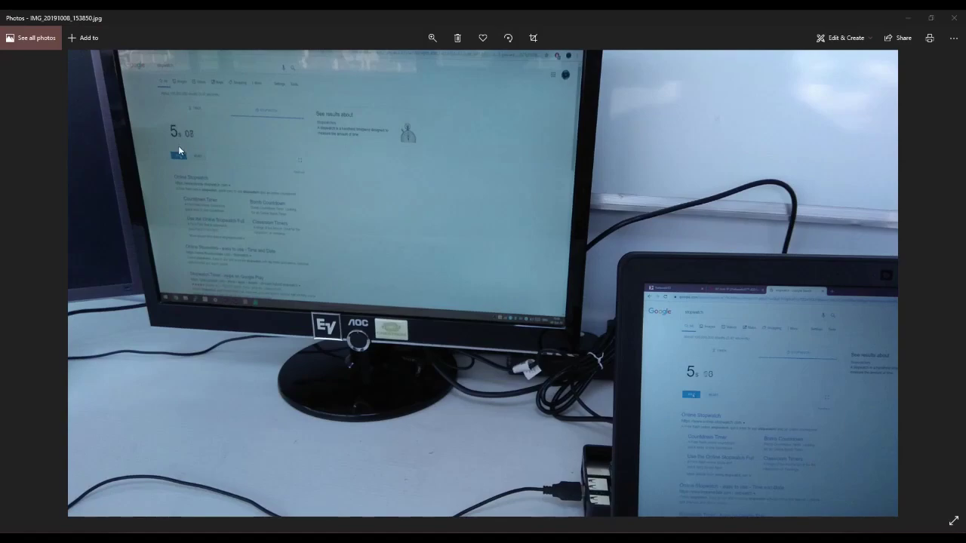
scroll(180, 132, up, 3)
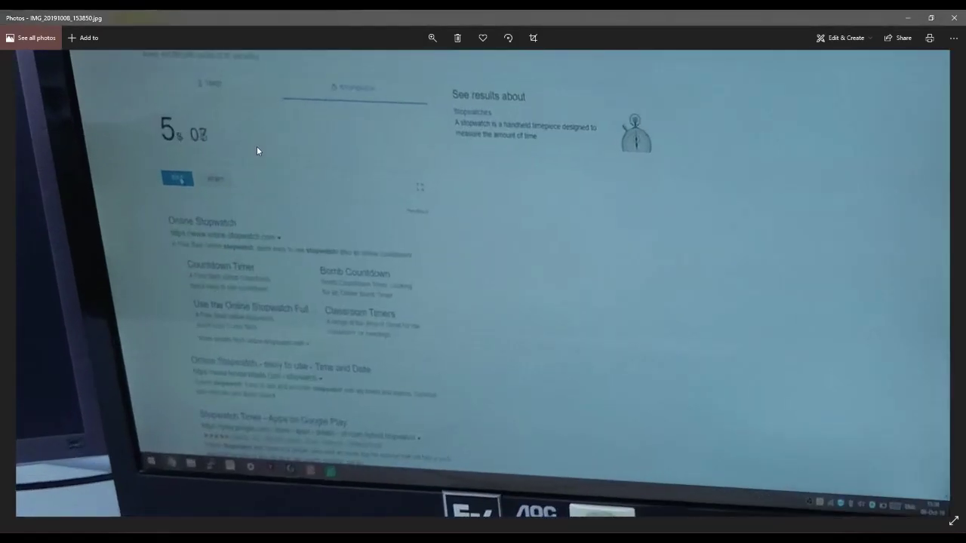
scroll(256, 151, down, 3)
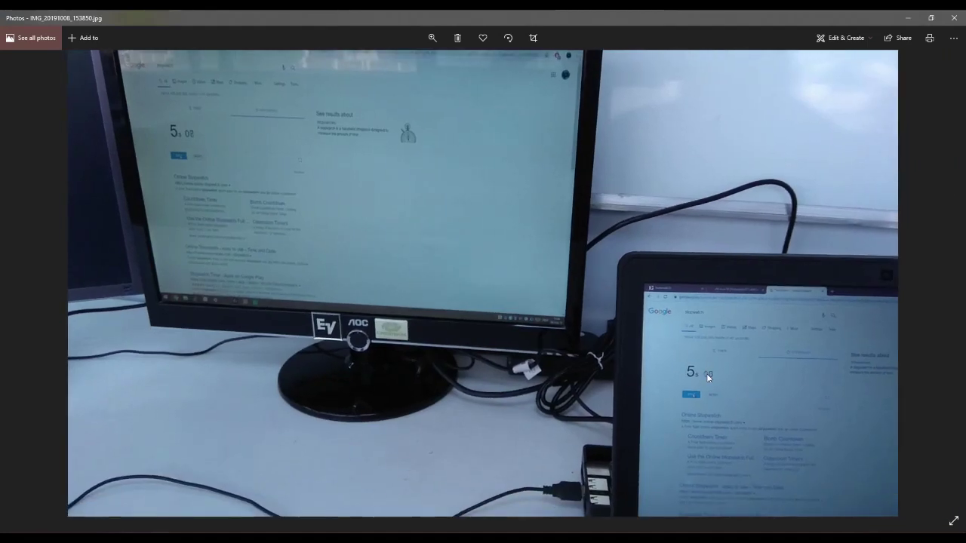
scroll(708, 377, up, 3)
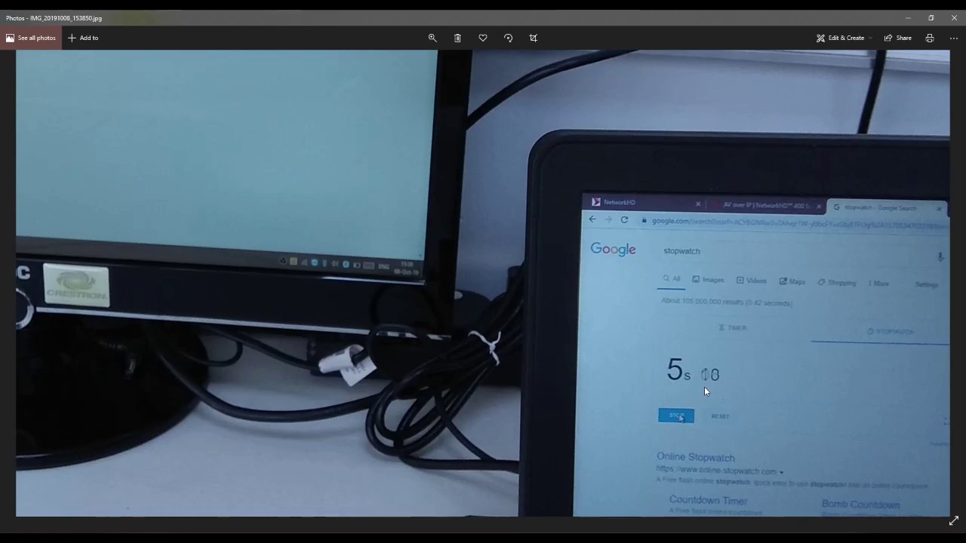
scroll(465, 339, down, 3)
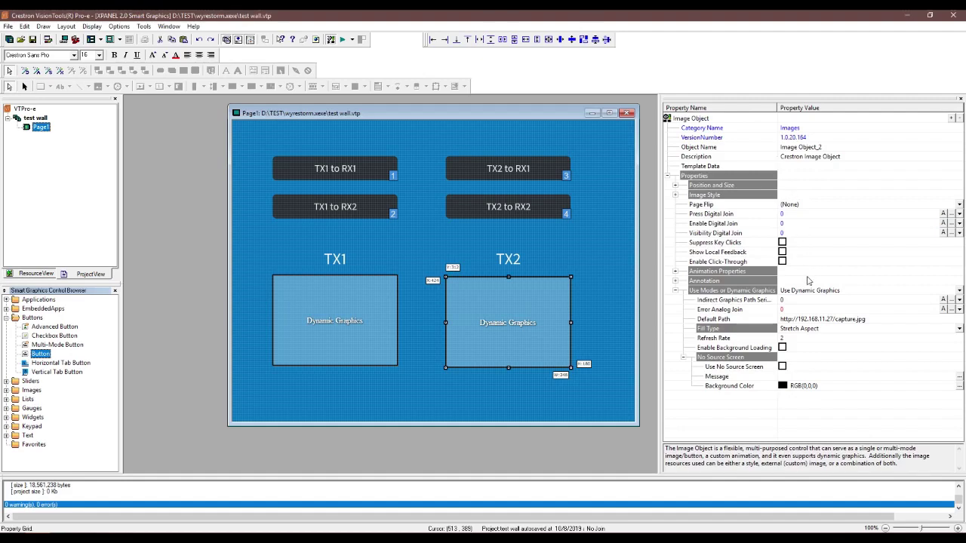
Inspect the default image paths of the TX1 and TX2 dynamic graphics and the properties of the two TX2 routing buttons
click(817, 322)
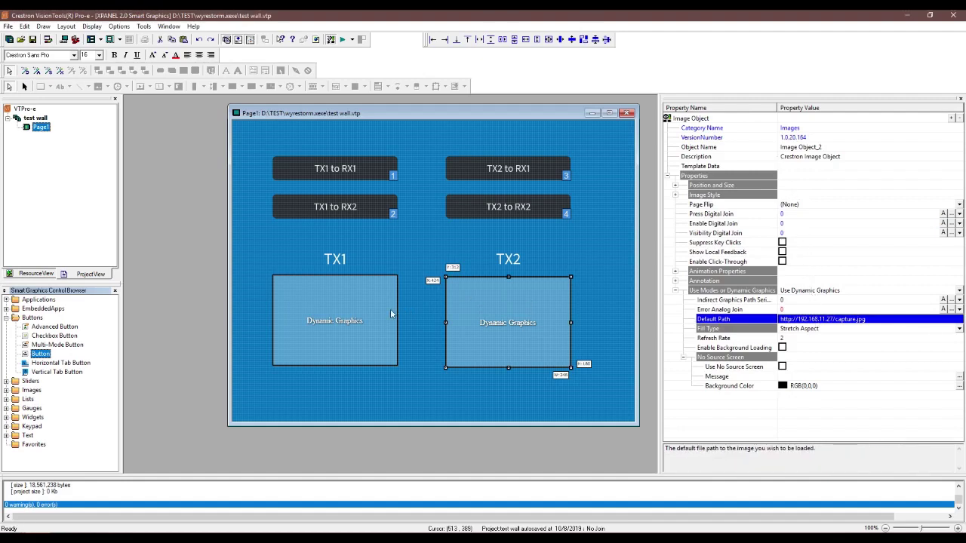
click(364, 309)
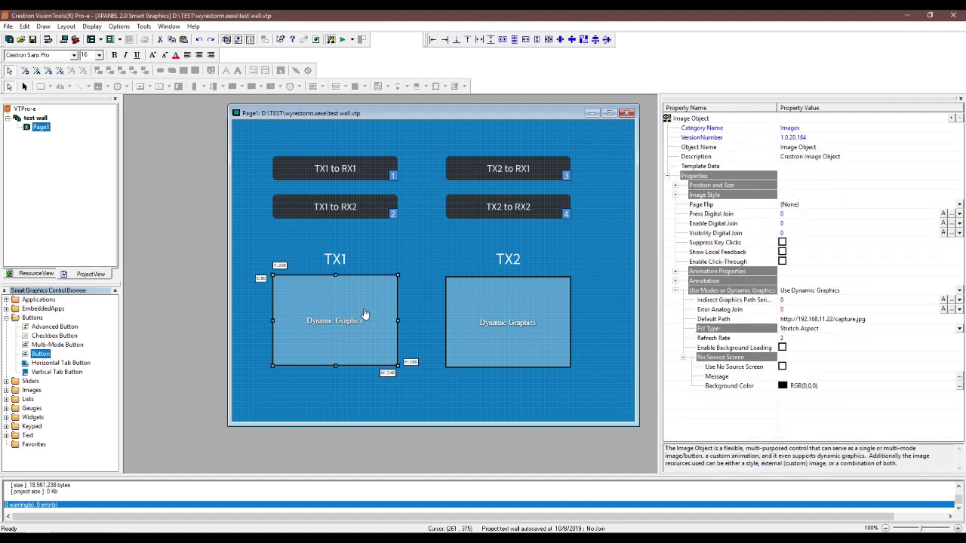
click(866, 321)
click(538, 324)
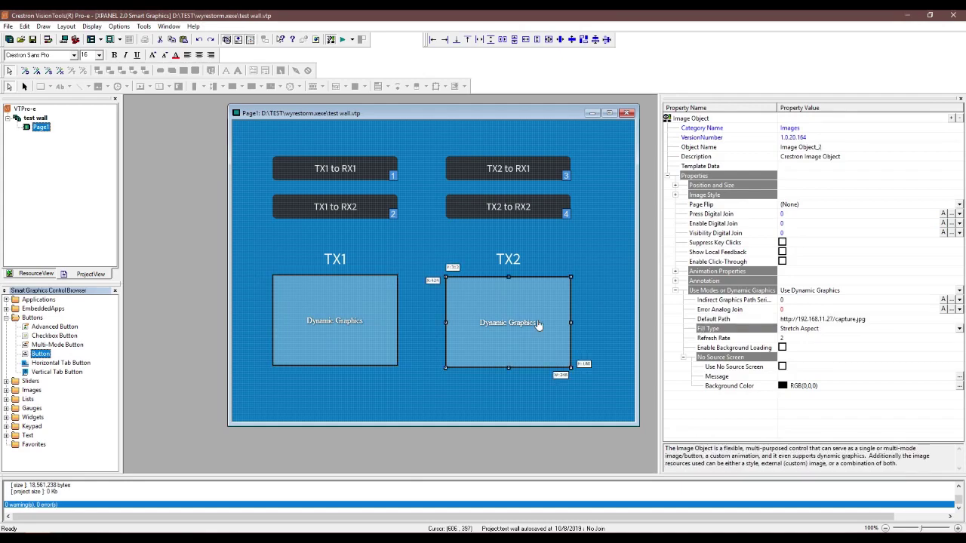
click(522, 210)
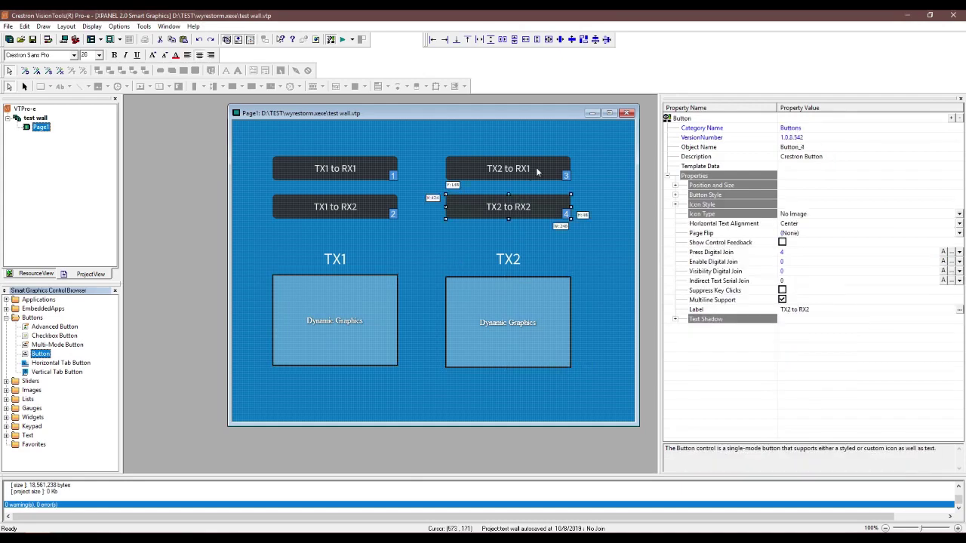
click(536, 172)
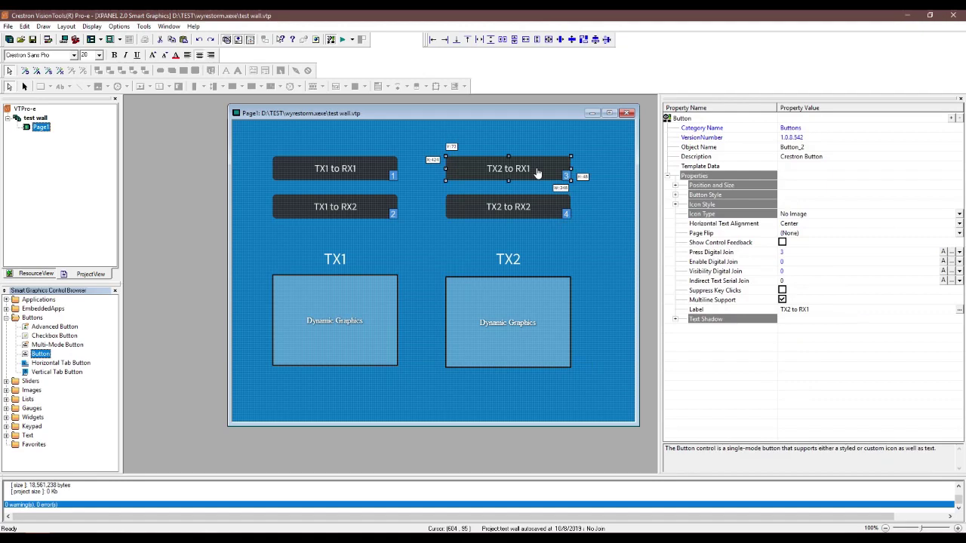
Switch to the NetworkHD Console, view the general settings of transmitter TX1 and close them without changes
mouse_move(283, 541)
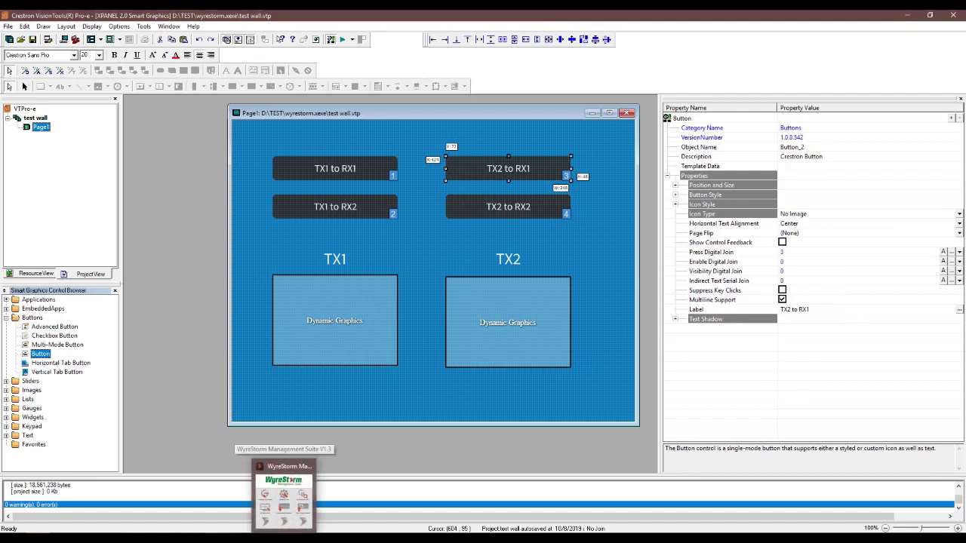
click(173, 541)
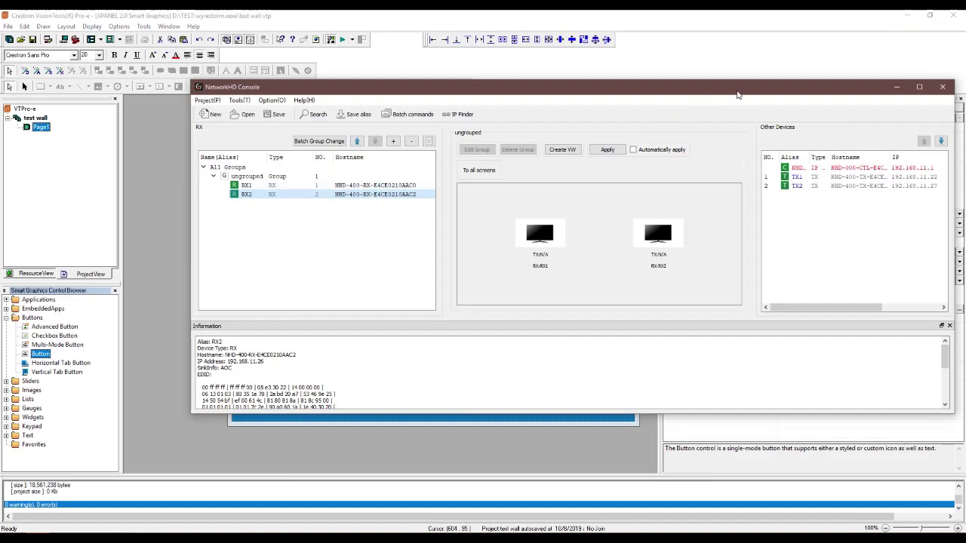
drag(737, 95, 629, 84)
click(681, 167)
right_click(682, 167)
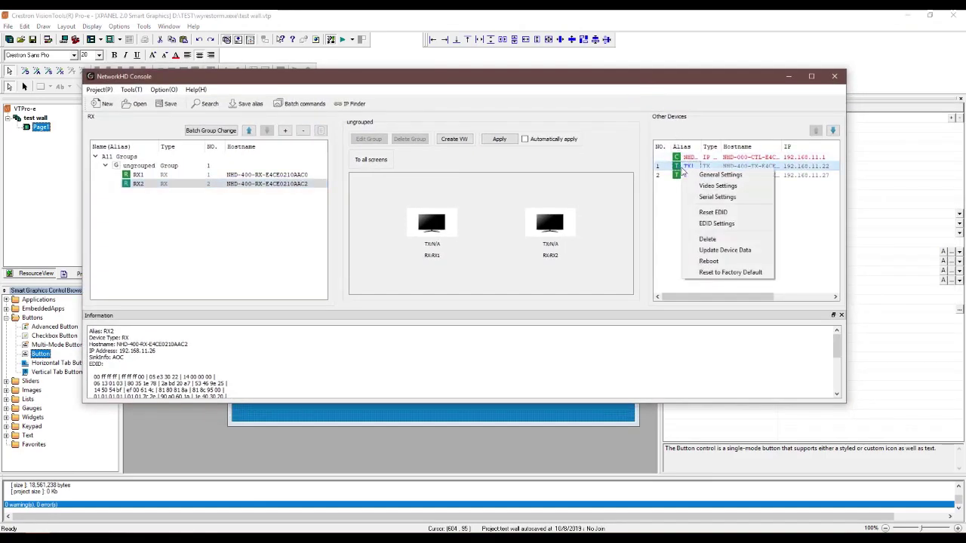
click(699, 176)
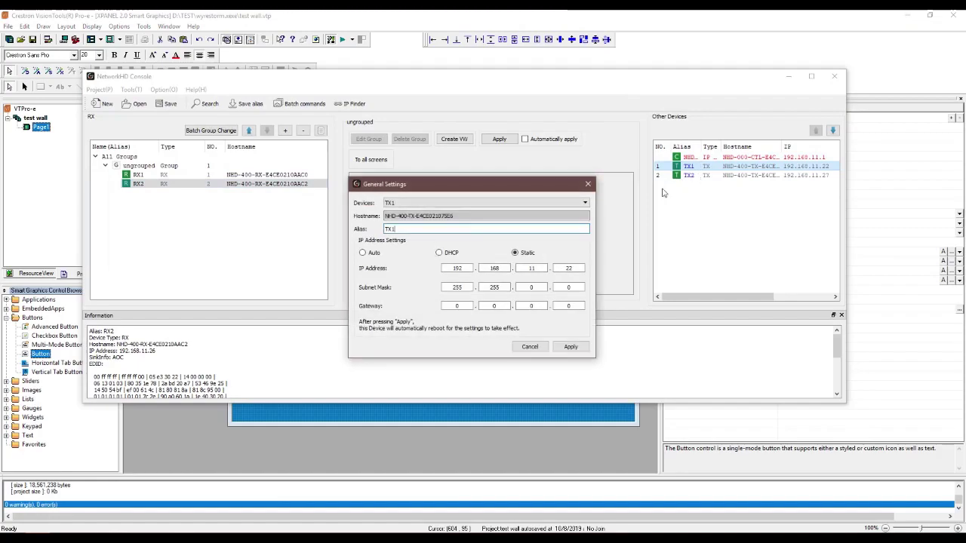
click(585, 186)
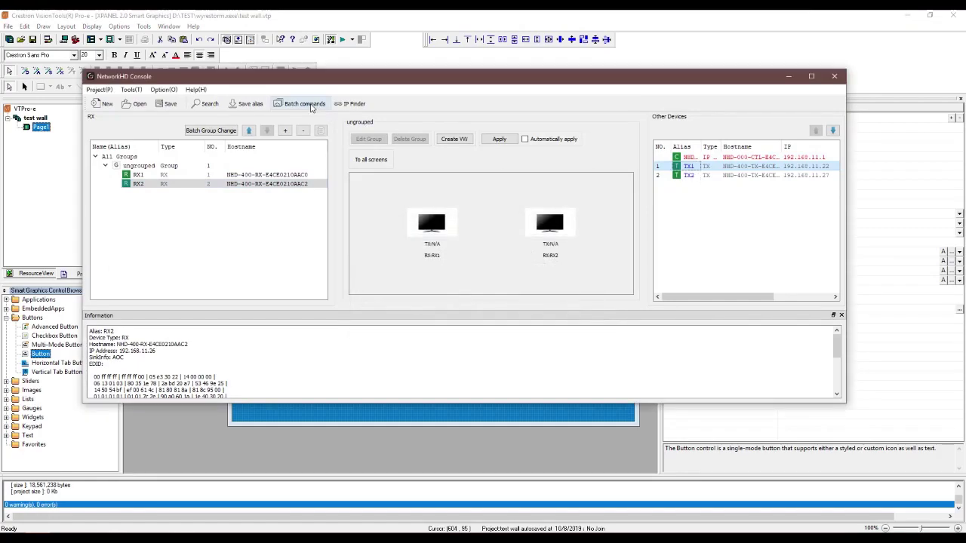
Enable preview on all NHD-400-TX devices through batch commands, apply all the video settings, and close the batch commands
click(305, 105)
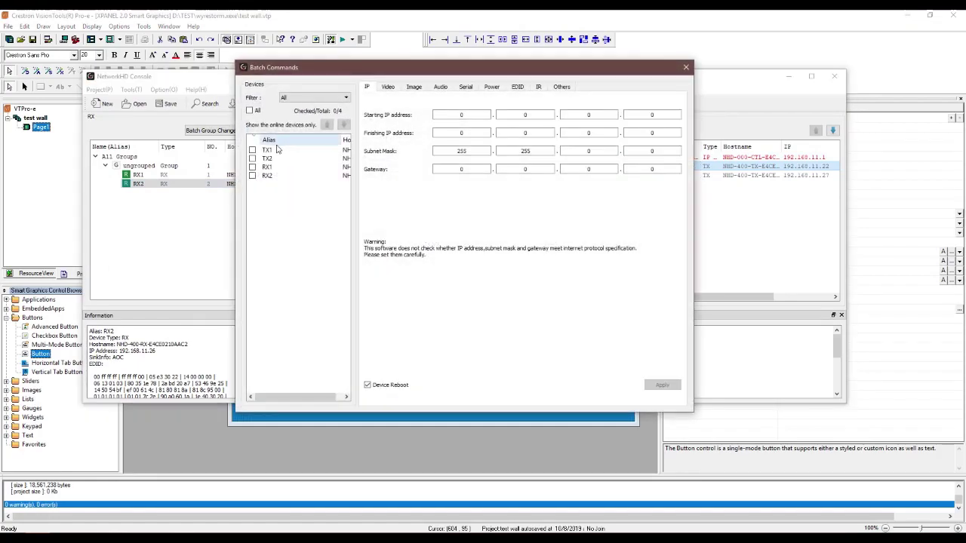
click(294, 99)
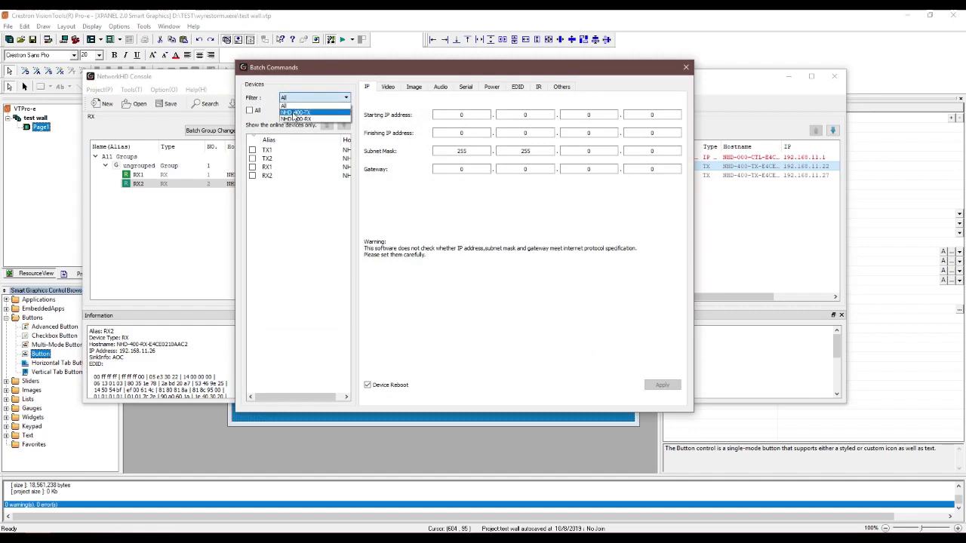
click(295, 113)
click(250, 111)
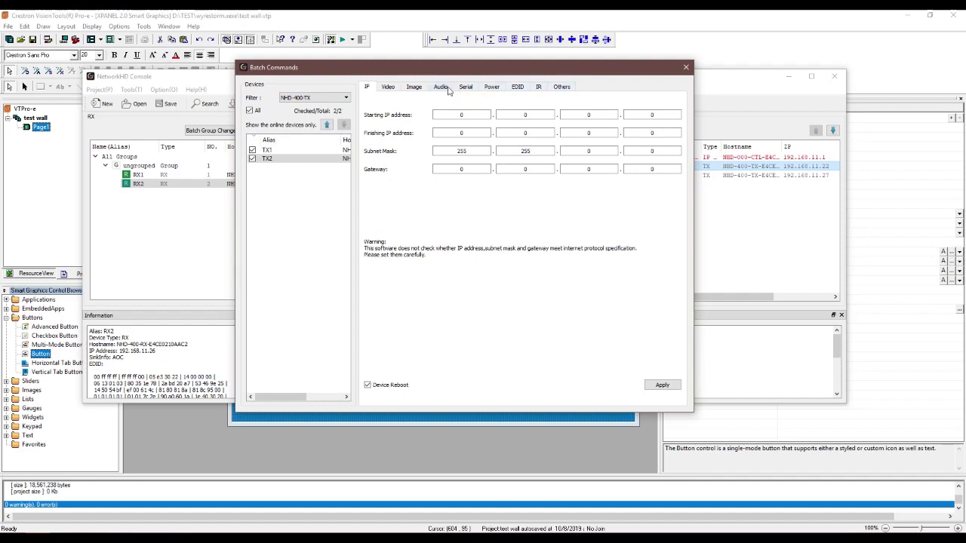
click(397, 88)
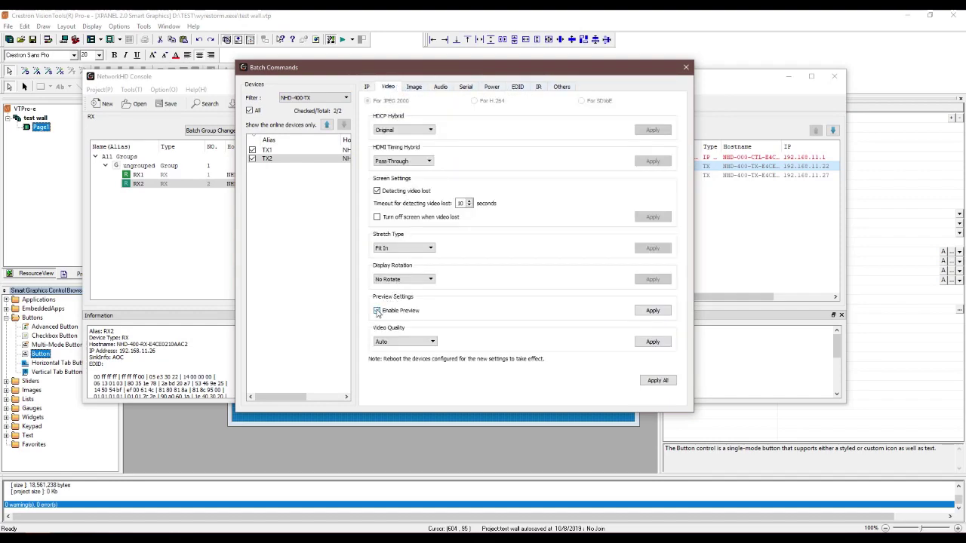
click(653, 311)
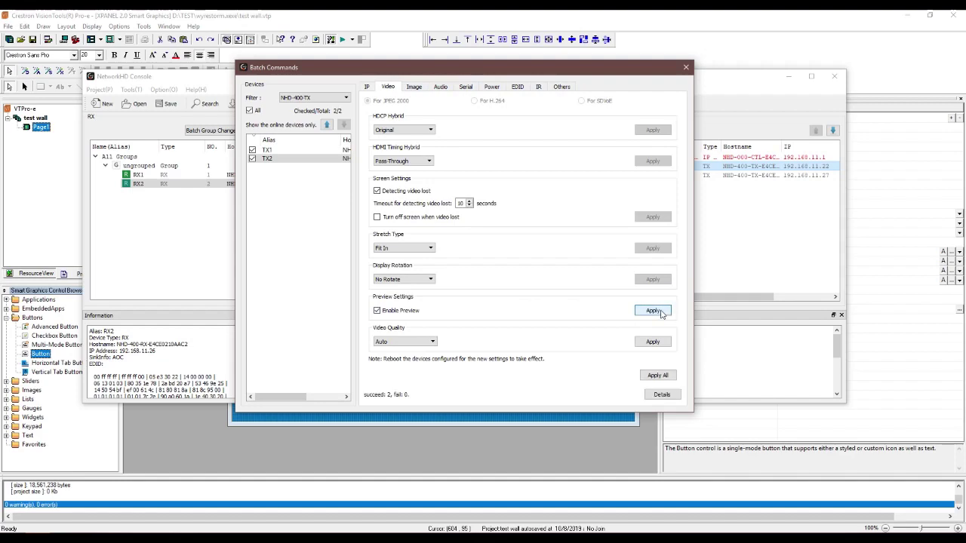
click(659, 376)
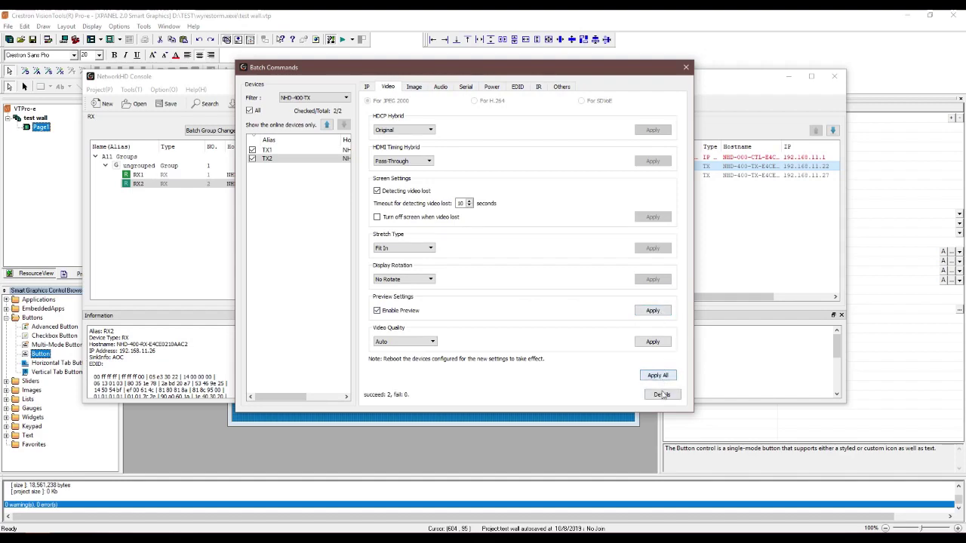
click(685, 67)
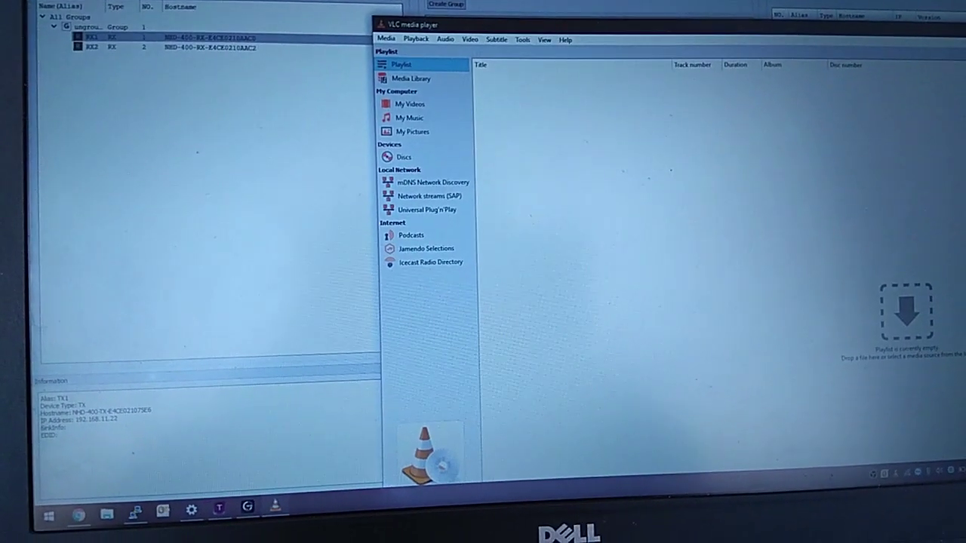
Switch to VLC media player, play TX1's network stream, and shrink the player so it sits over the NetworkHD Console
click(383, 36)
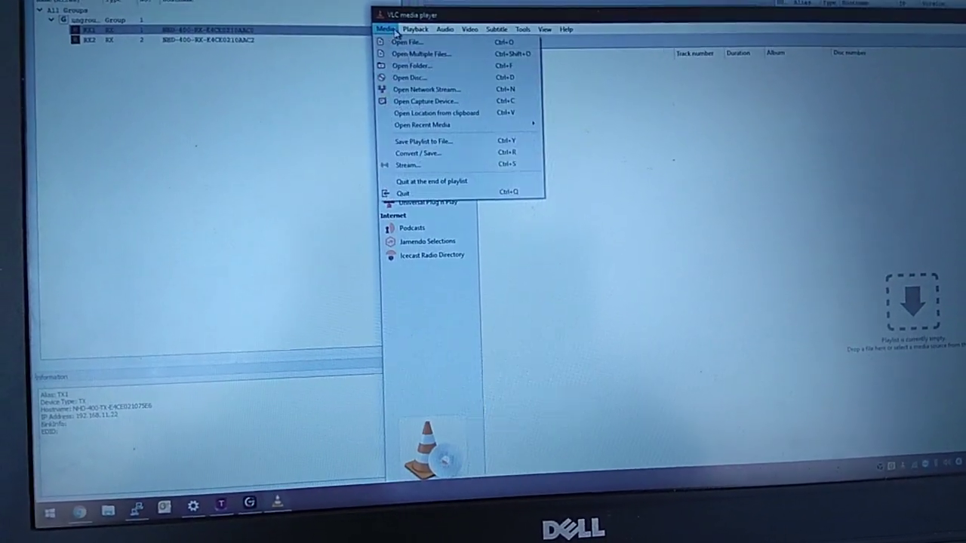
click(462, 98)
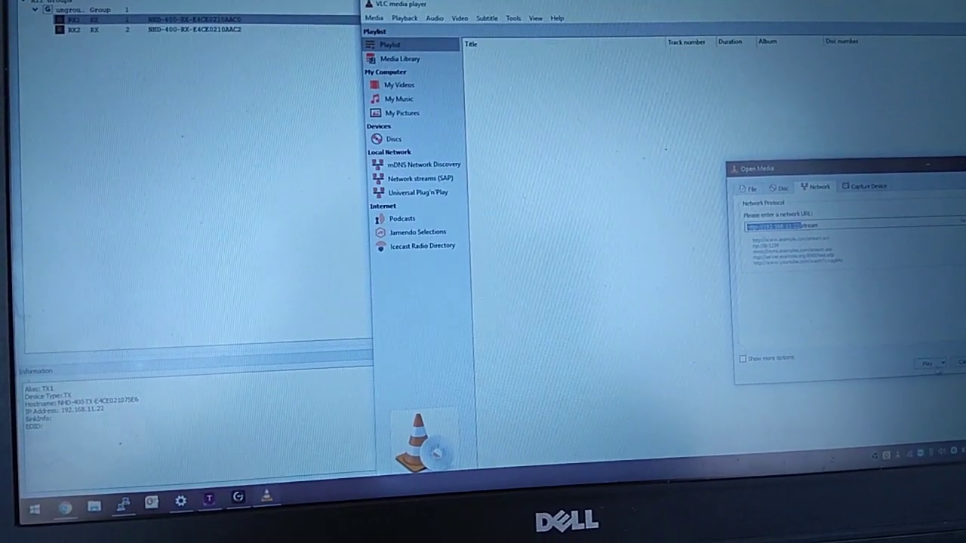
click(925, 369)
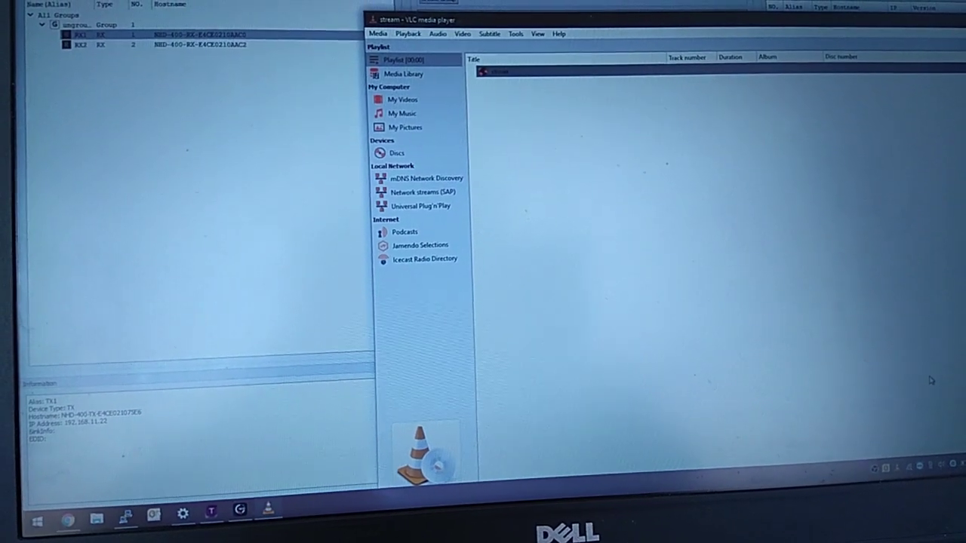
click(962, 18)
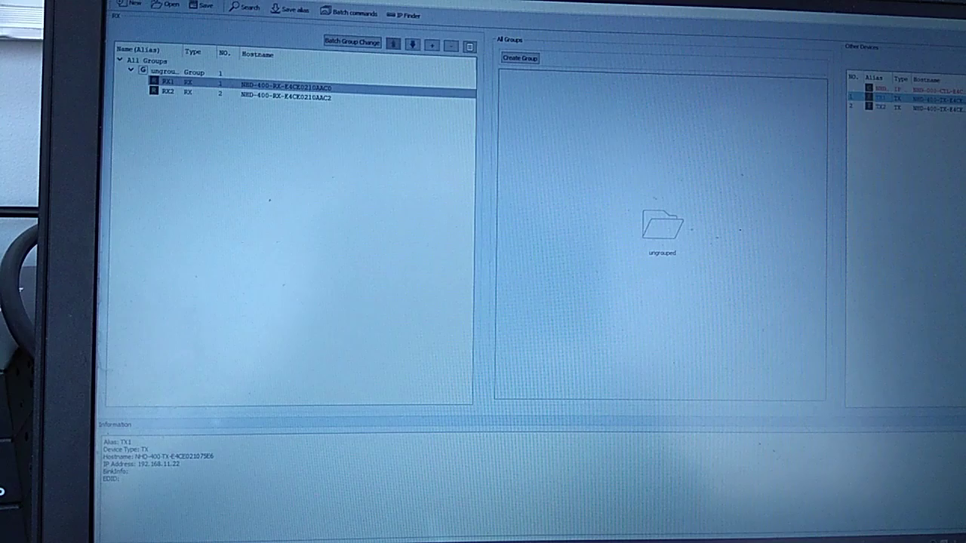
key(alt+Tab)
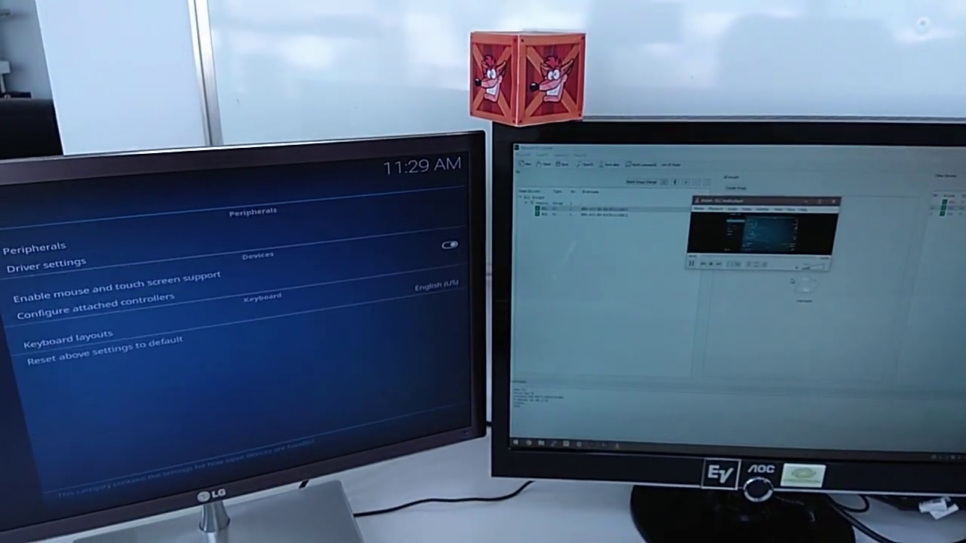
Leave the Peripherals settings on the source device and move the highlight through Add-ons, Interface and Profiles, comparing the display with the VLC stream
key(Escape)
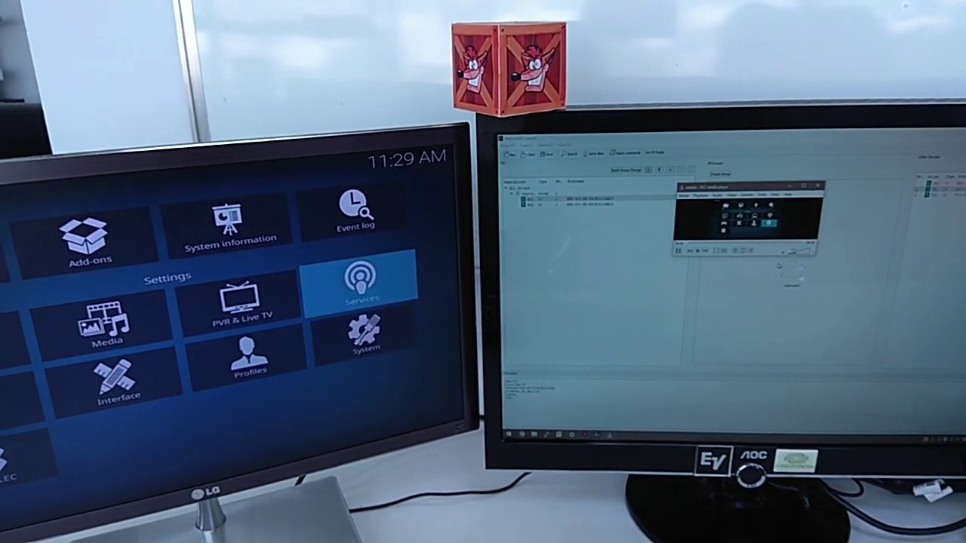
key(Left)
key(Left)
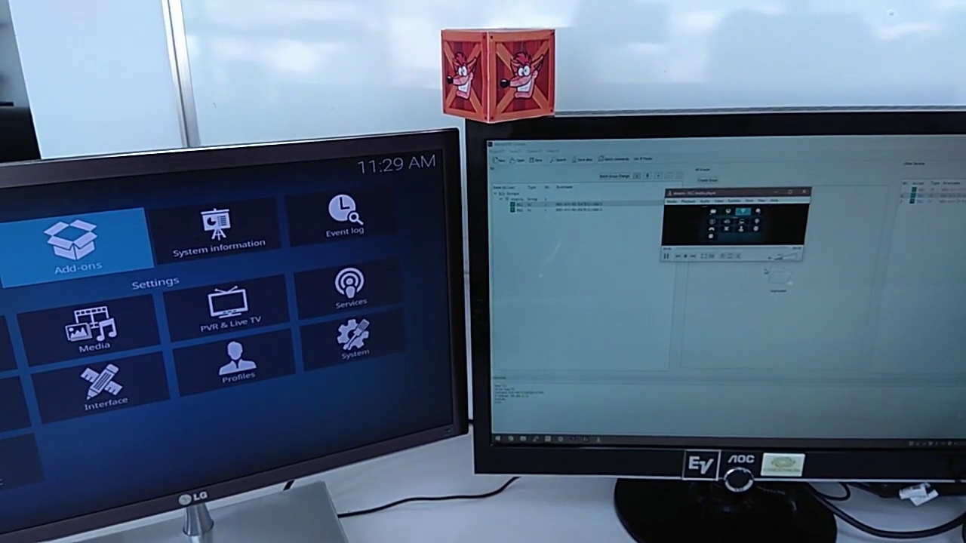
key(Down)
key(Down)
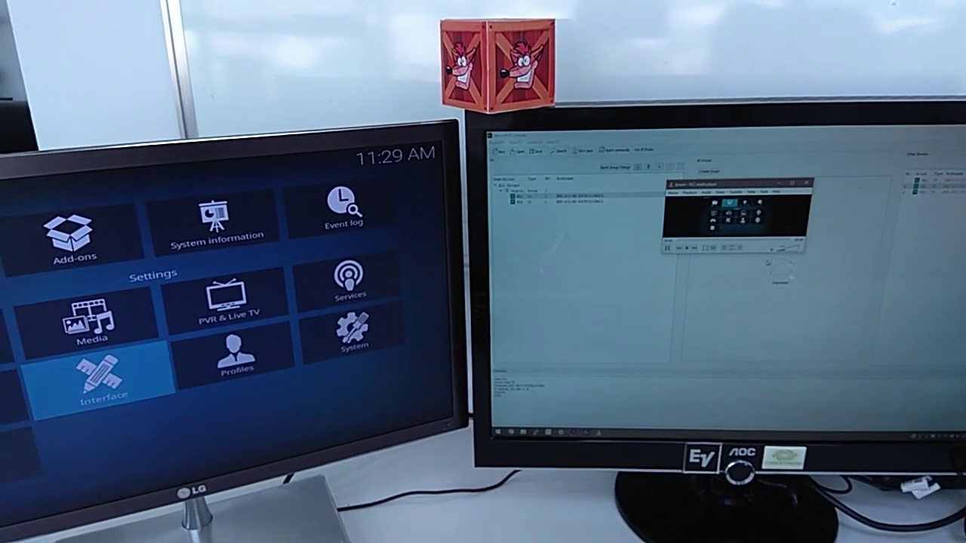
key(Right)
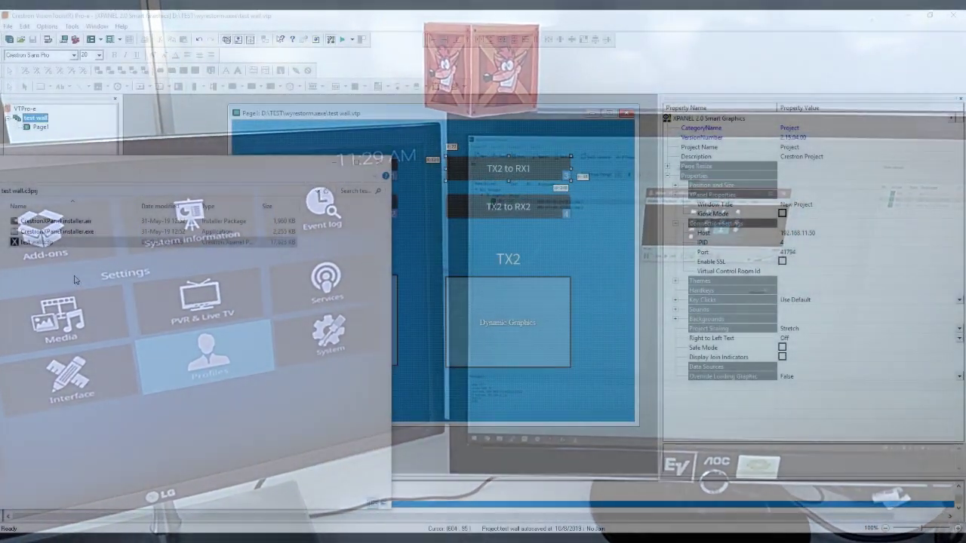
Launch test wall.c3p in Crestron XPanel and move its window clear of the file list
double_click(49, 242)
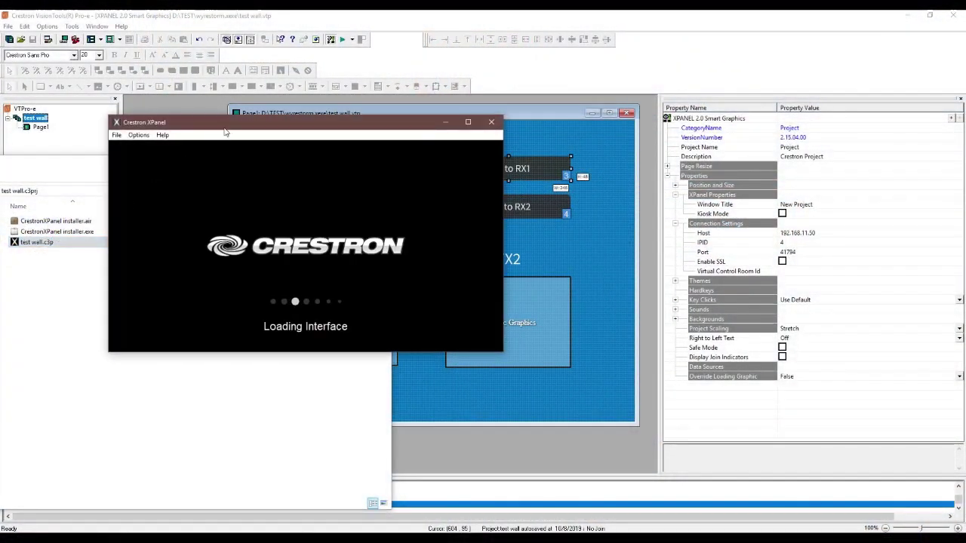
drag(265, 125, 328, 125)
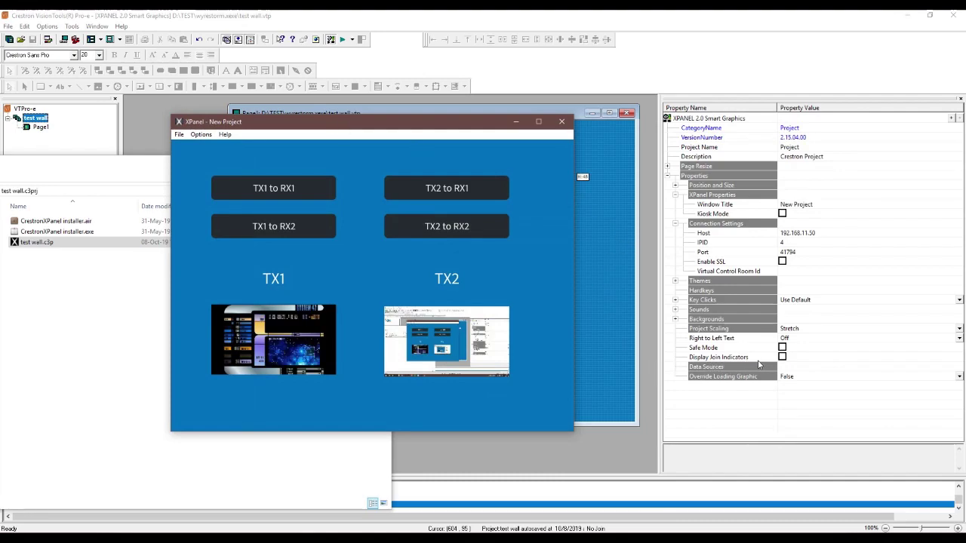
Switch to VisionTools Pro-e to inspect the refresh rate of the TX2 dynamic graphic, and return to the XPanel window
click(591, 264)
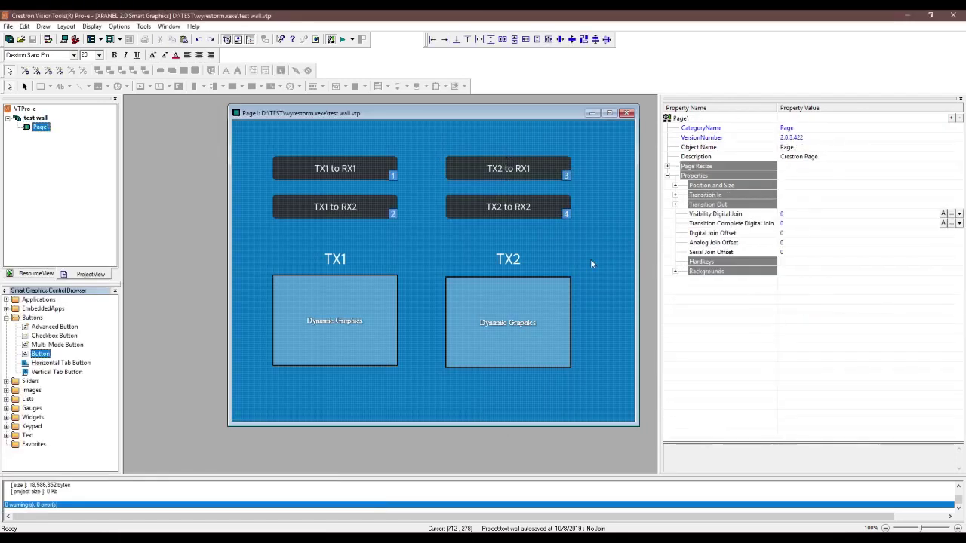
click(528, 309)
click(800, 340)
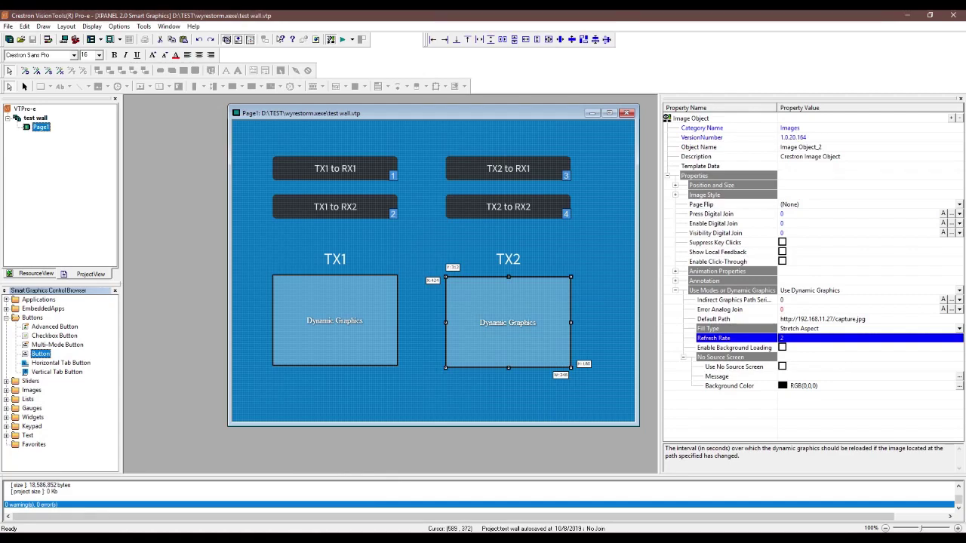
key(alt+Tab)
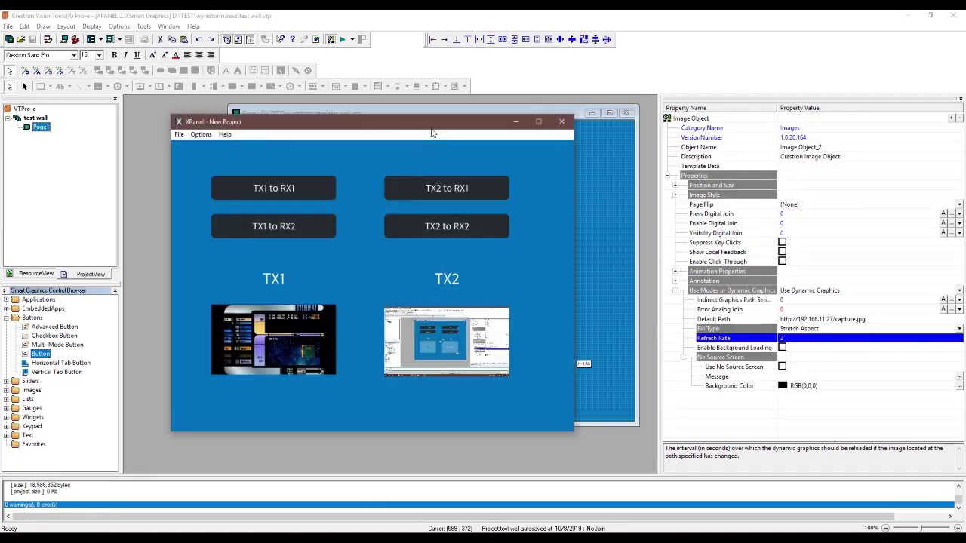
drag(431, 129, 577, 121)
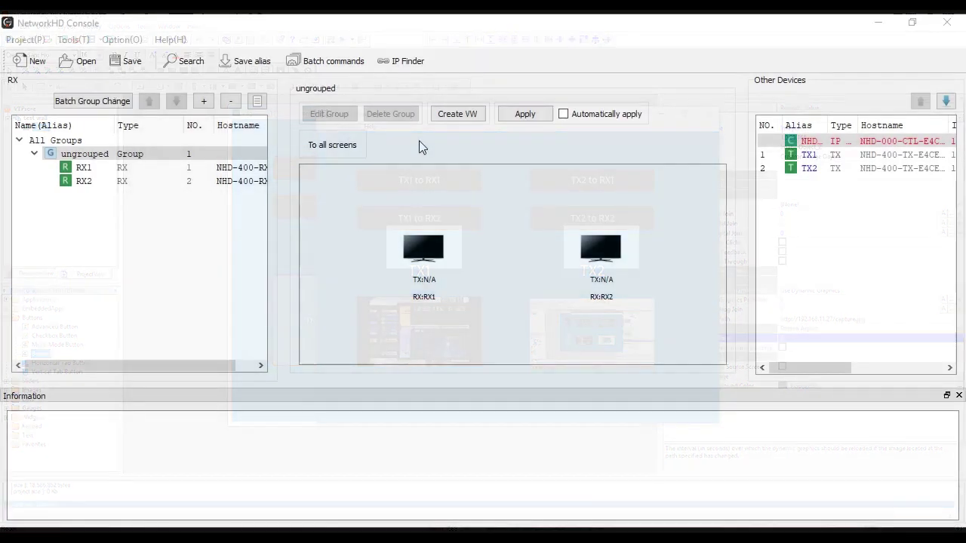
In the NetworkHD Console, create a one-row, two-column video wall named Wall and assign RX1 to its first screen and RX2 to its second
click(463, 119)
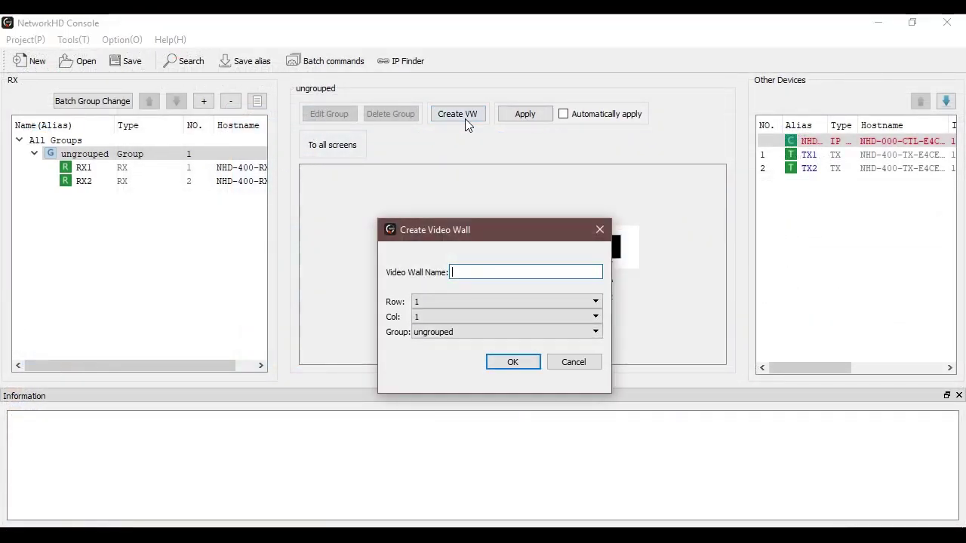
text(Wall)
click(452, 317)
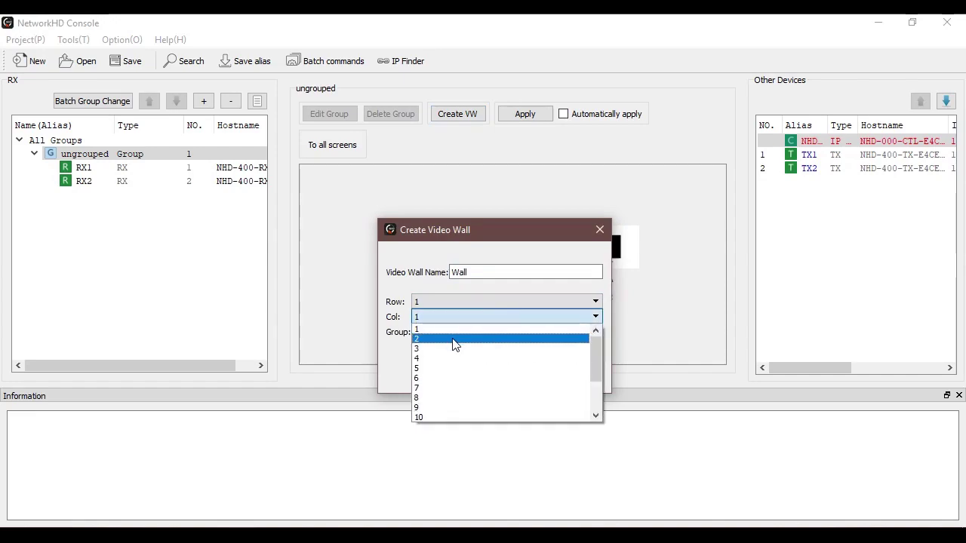
click(452, 339)
click(501, 365)
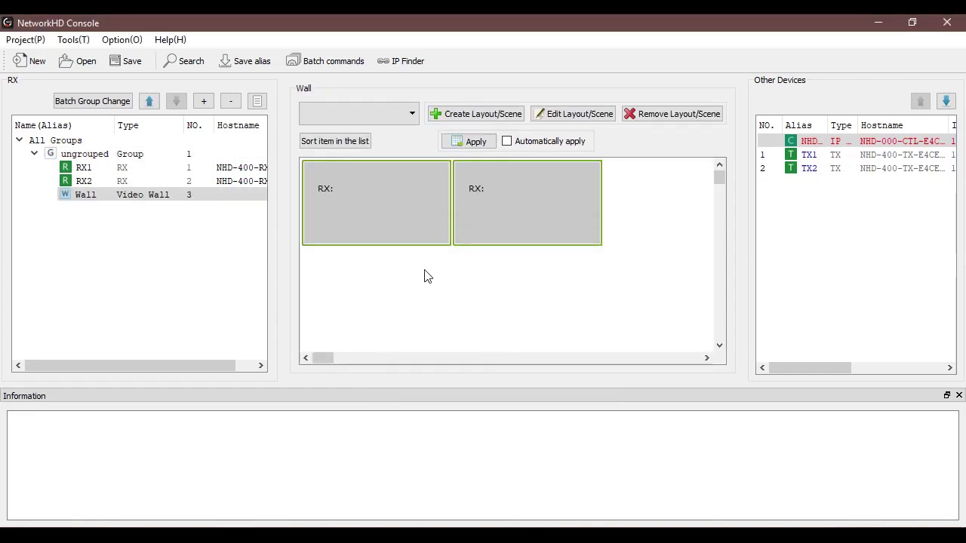
drag(160, 176, 321, 190)
drag(175, 170, 566, 209)
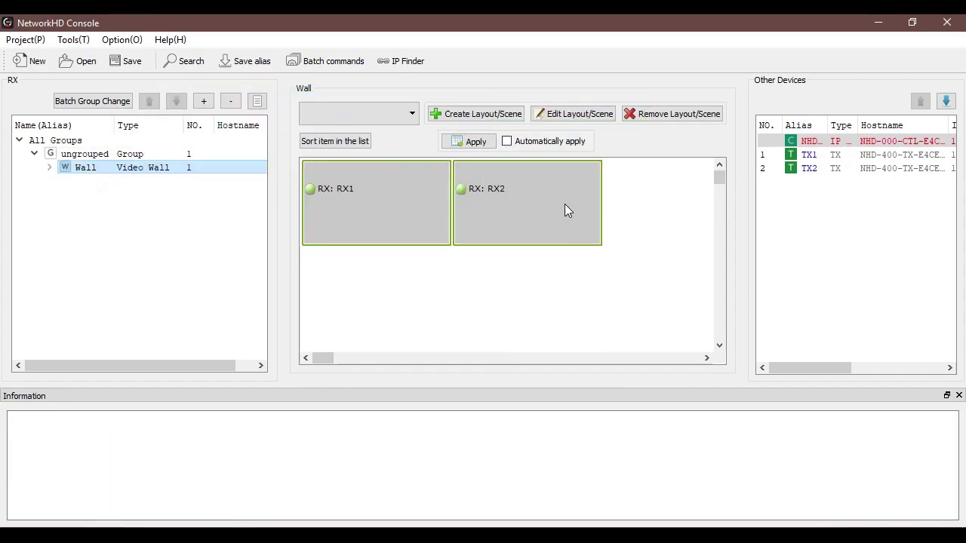
Create two Standard Video Wall layouts for Wall, named Separate and Combined
click(476, 114)
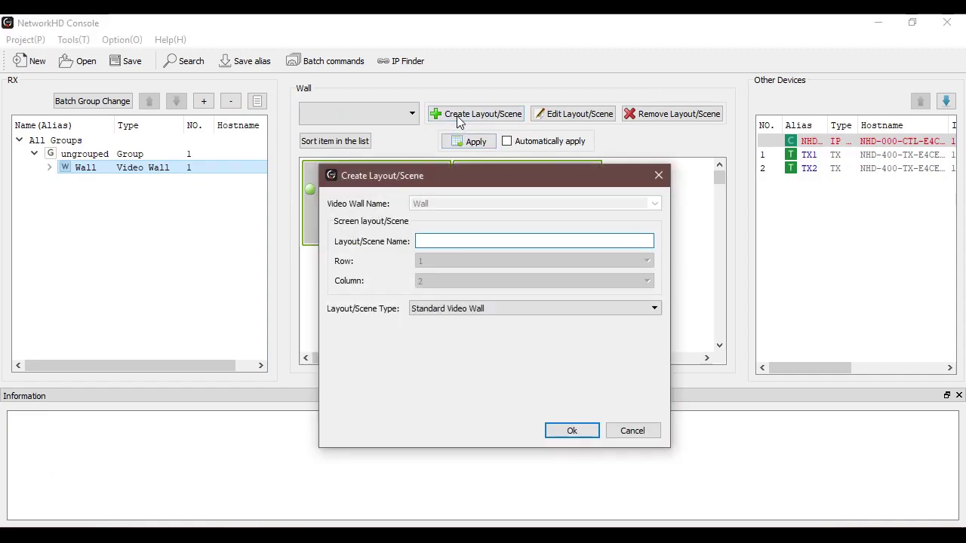
text(Separate)
key(Return)
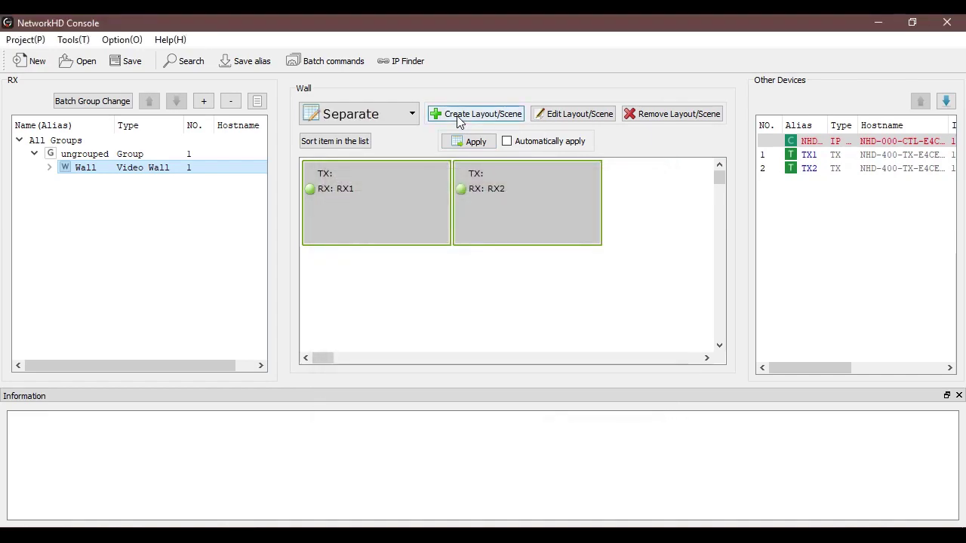
click(464, 121)
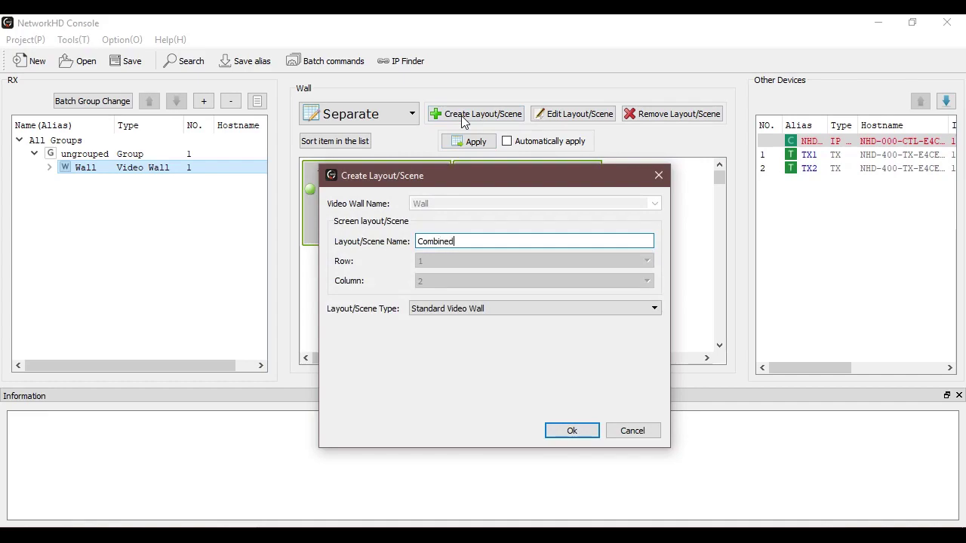
key(Return)
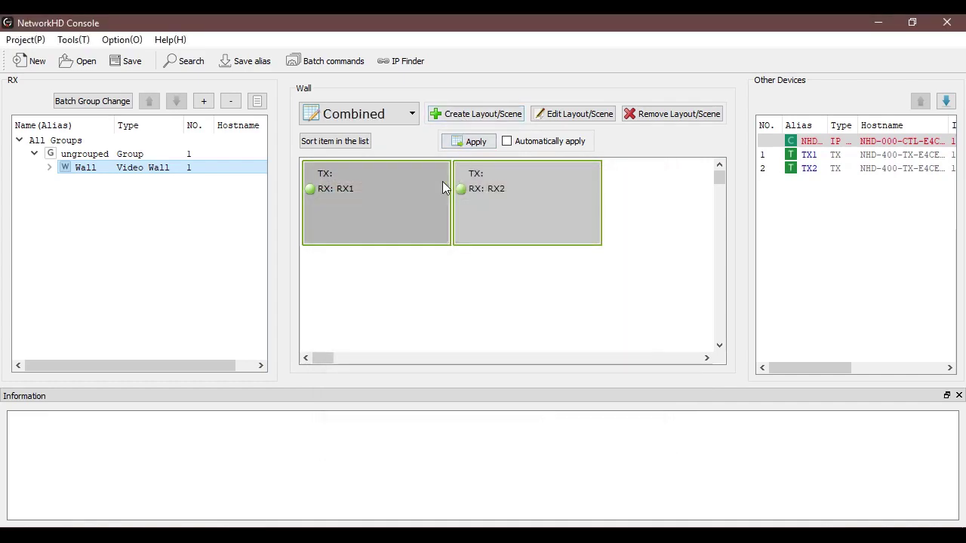
Combine the RX1 and RX2 screens of the Combined layout into one named logic screen, and switch to the Separate layout
click(503, 208)
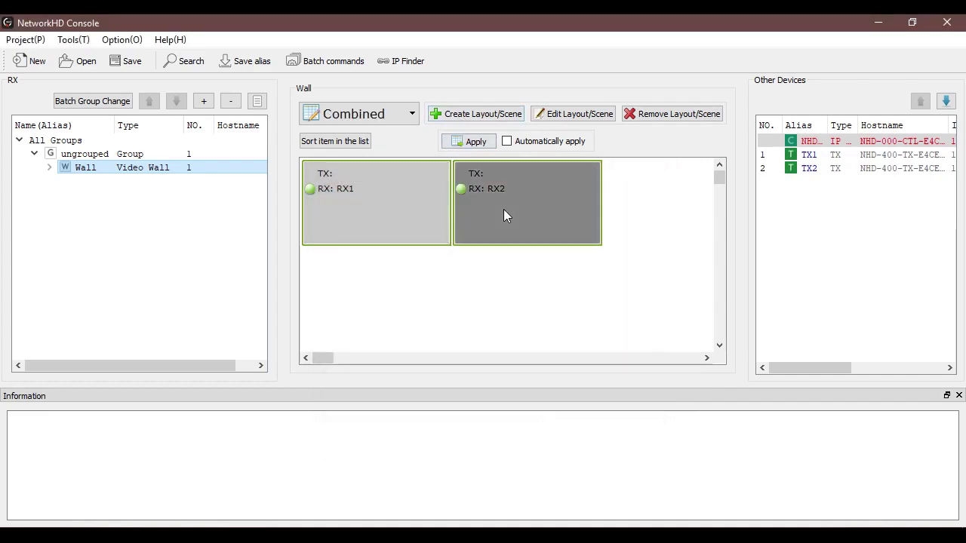
ctrl+click(382, 213)
right_click(382, 213)
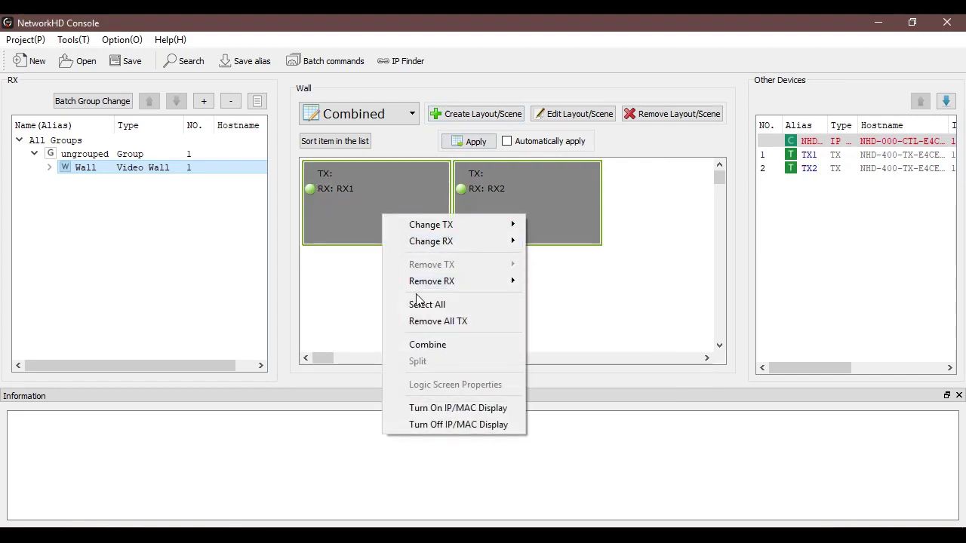
click(430, 346)
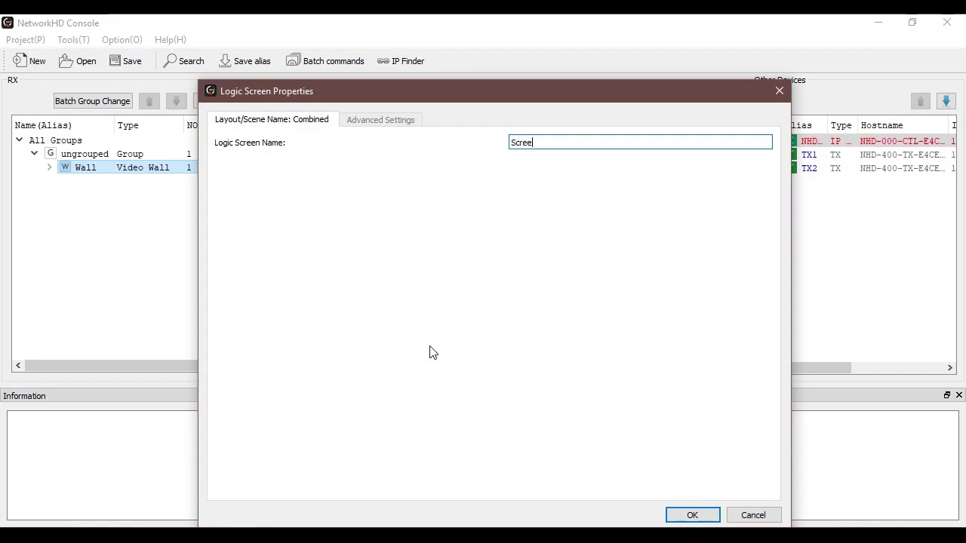
key(Return)
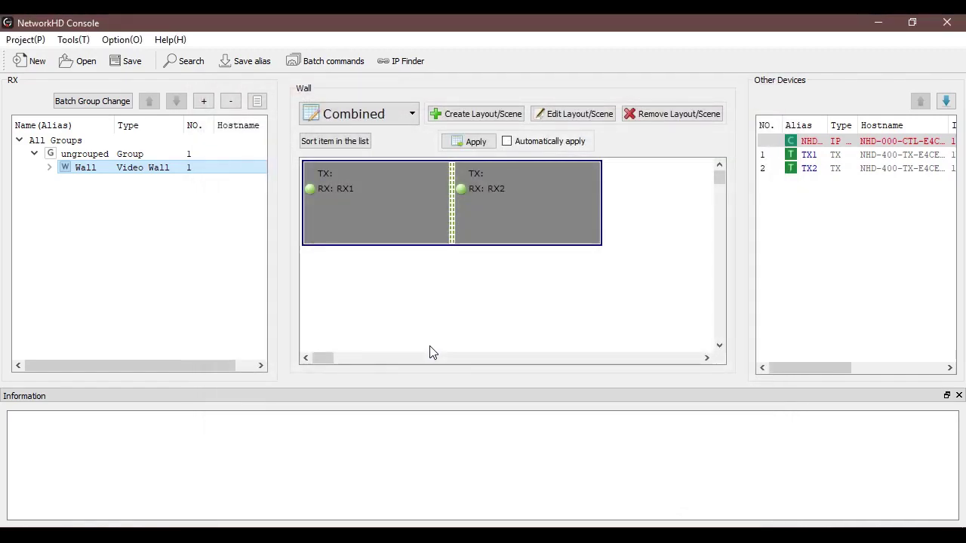
click(415, 118)
click(392, 133)
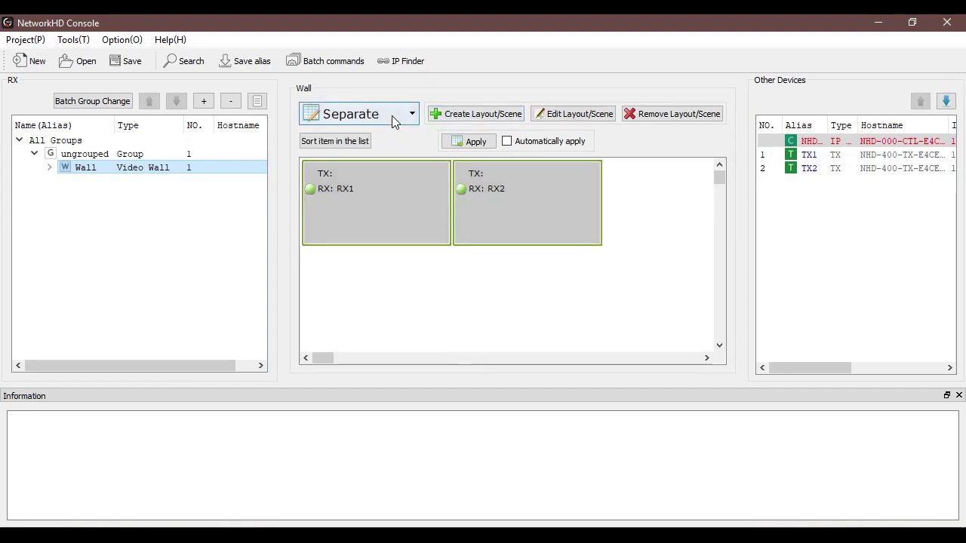
Select the Combined layout for Wall and apply it to the RX1 and RX2 screens
click(391, 121)
click(375, 147)
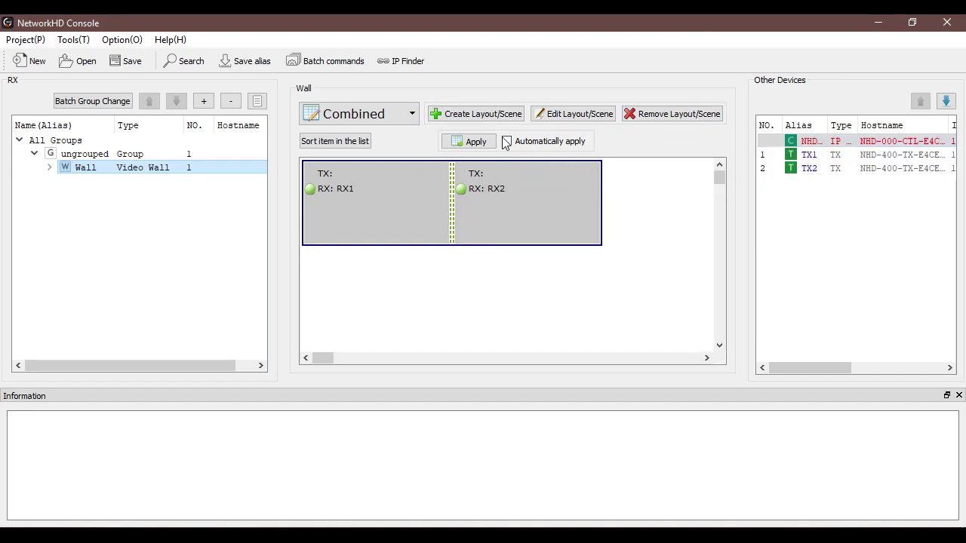
click(476, 141)
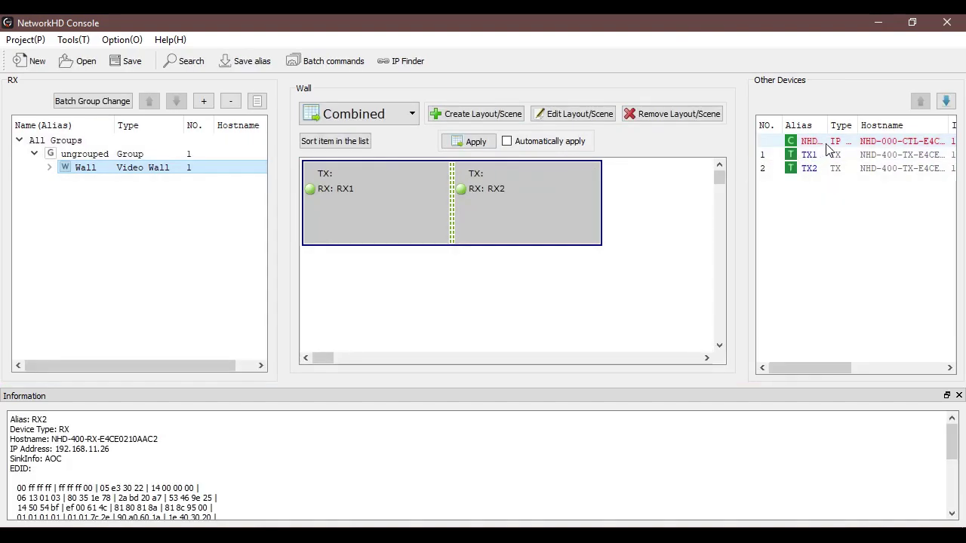
Upload the configuration to the NHD-000-CTL IP controller, overwriting its existing file
click(828, 145)
right_click(827, 145)
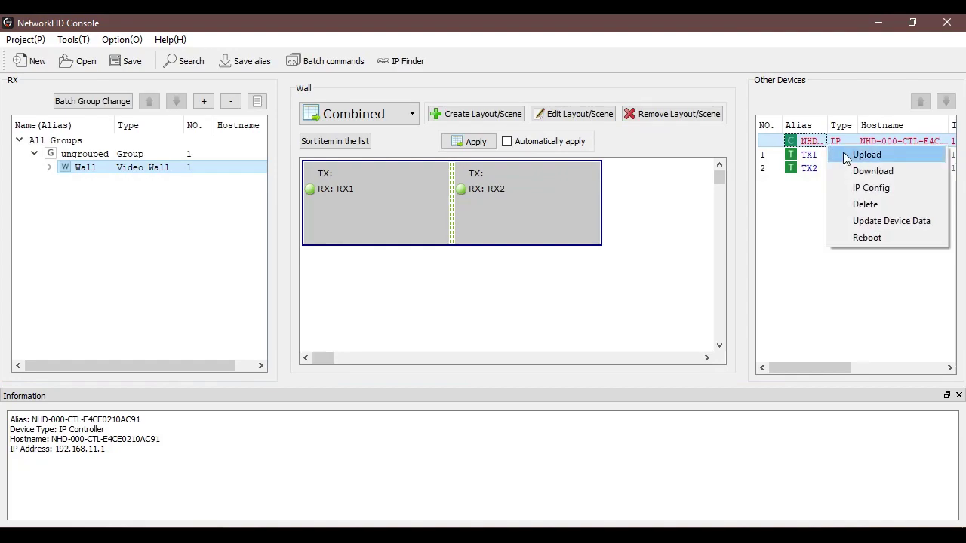
click(852, 157)
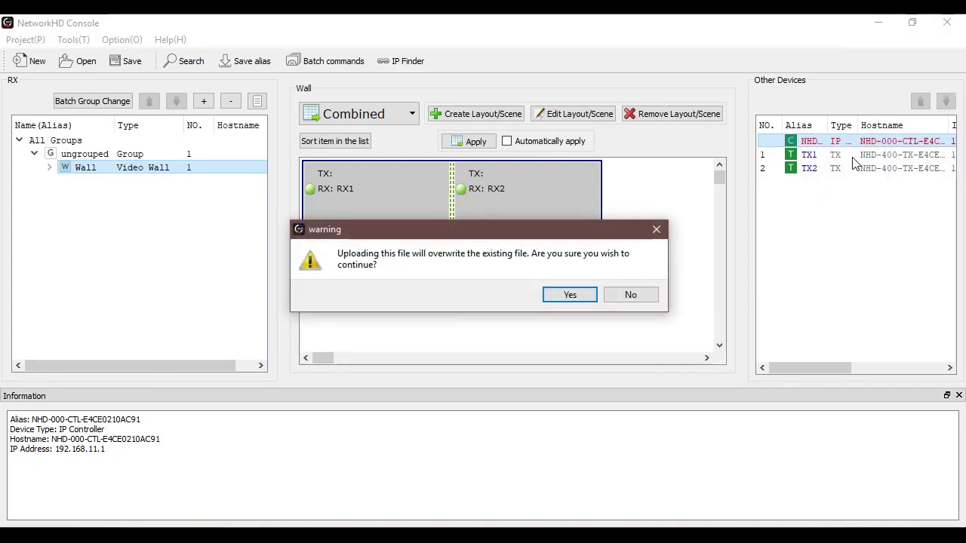
click(569, 295)
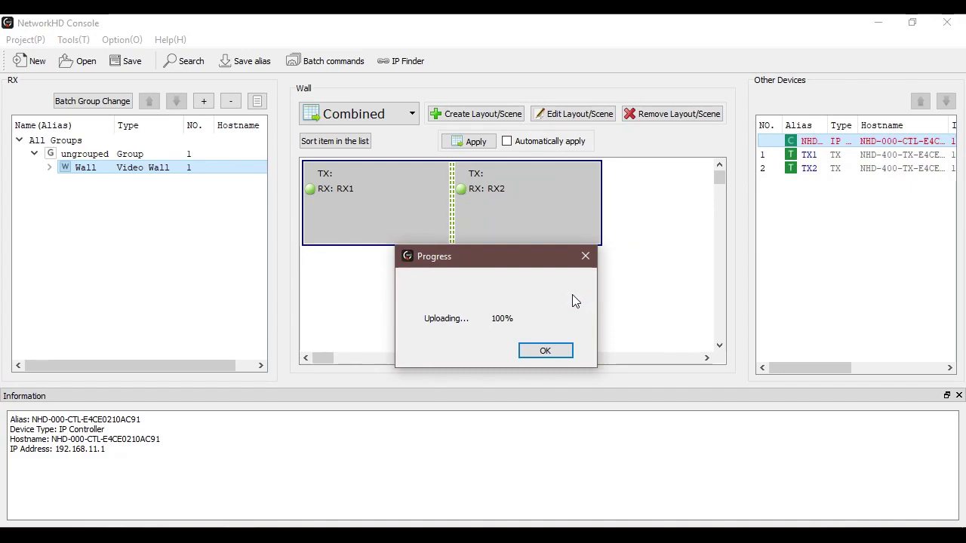
click(553, 352)
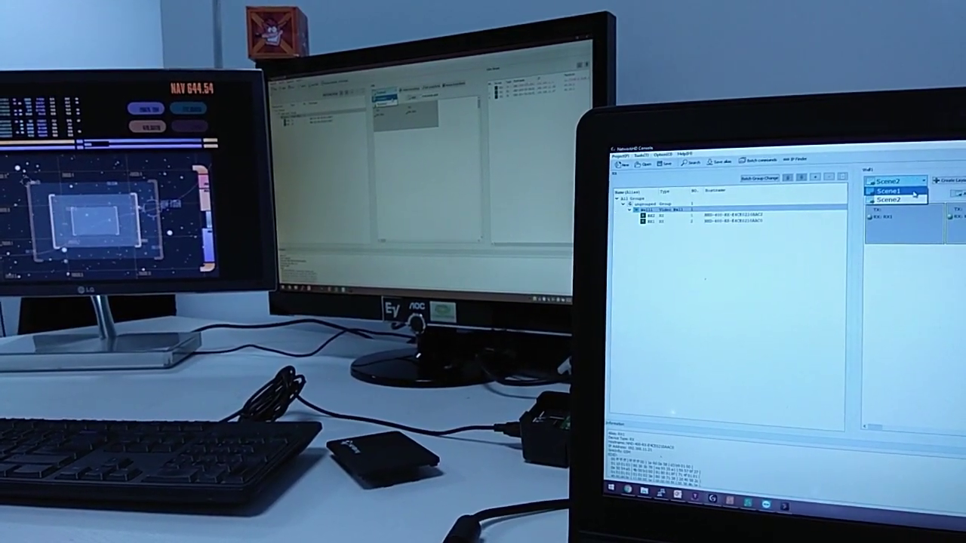
Apply Scene1 to the video wall, and switch it to Scene2
click(909, 191)
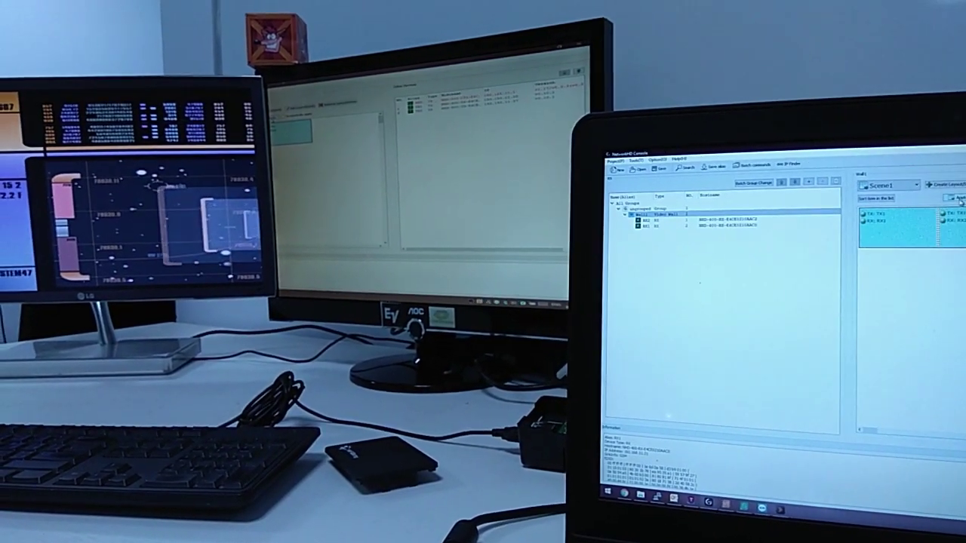
click(959, 198)
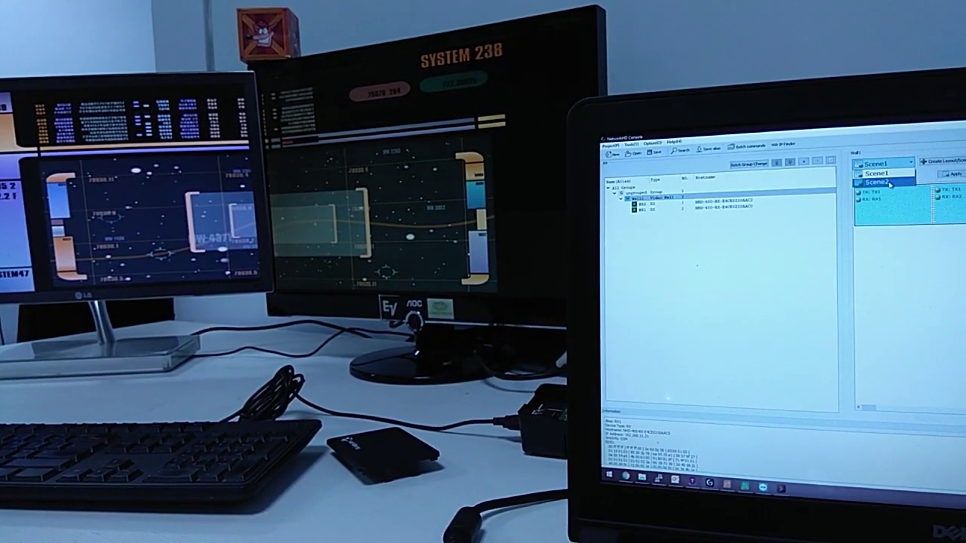
click(956, 183)
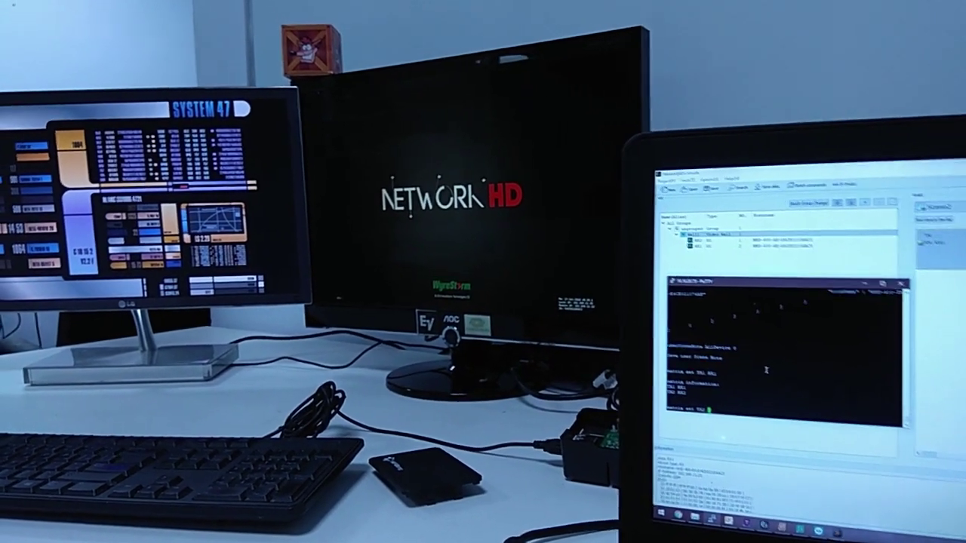
Route TX2 to RX2 with the command matrix set TX2 RX2 in the PuTTY session
text(2 RX2)
key(Return)
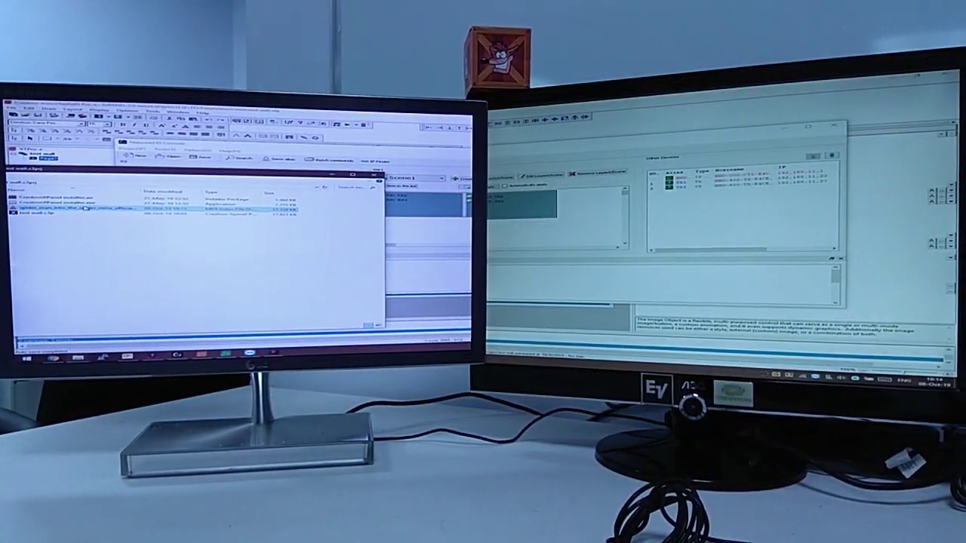
Play the Spider-Man: Into the Spider-Verse trailer file full screen across both displays, and exit full screen
double_click(86, 208)
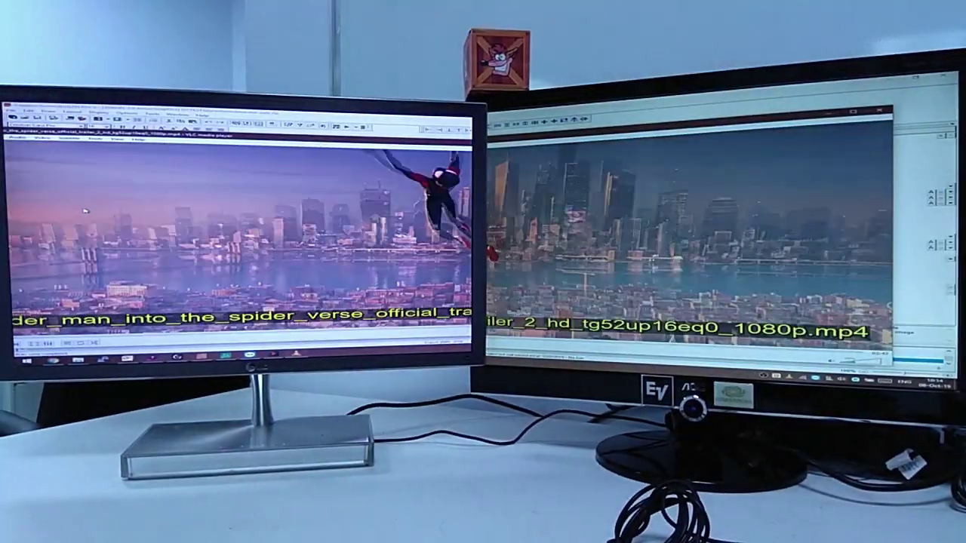
double_click(296, 221)
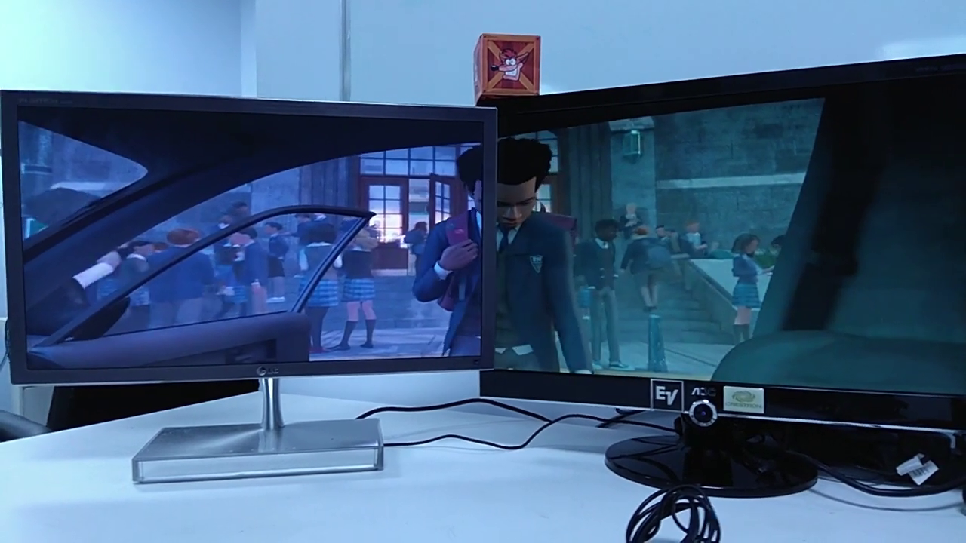
key(Escape)
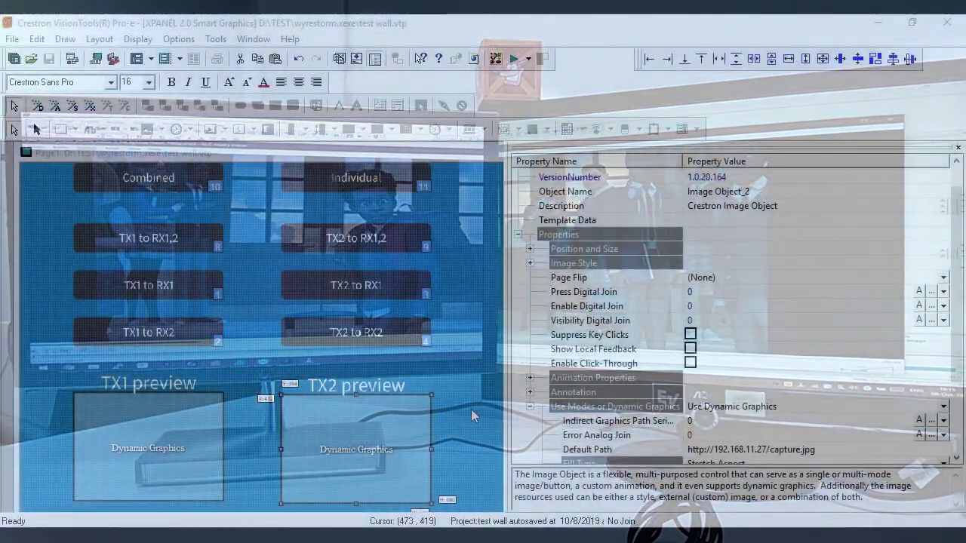
In VisionTools Pro-e, inspect the default path of the TX2 preview's dynamic graphic
click(470, 409)
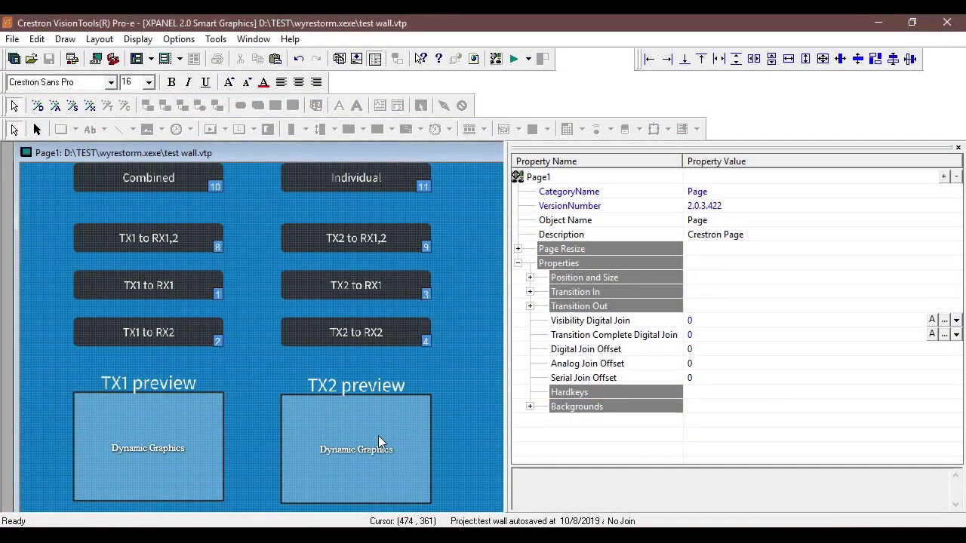
click(306, 437)
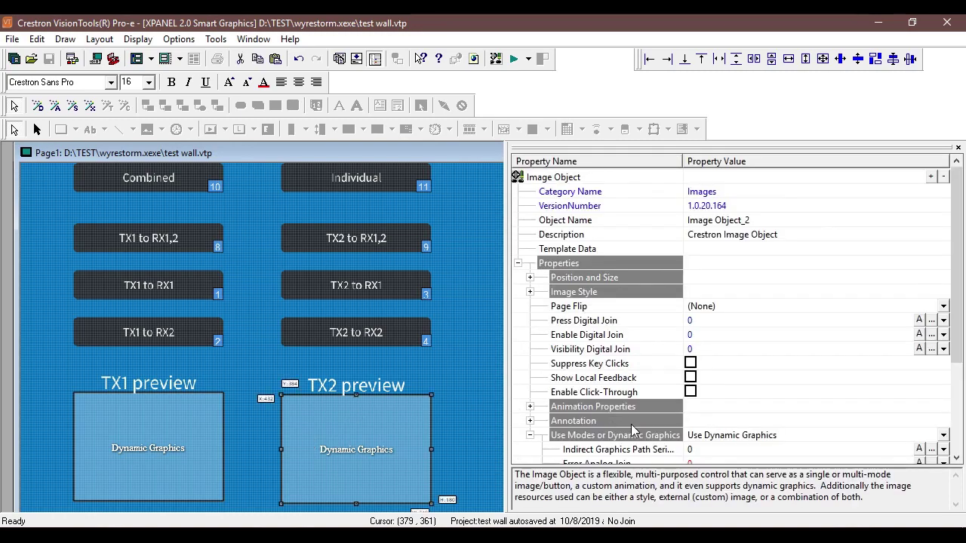
scroll(732, 393, down, 3)
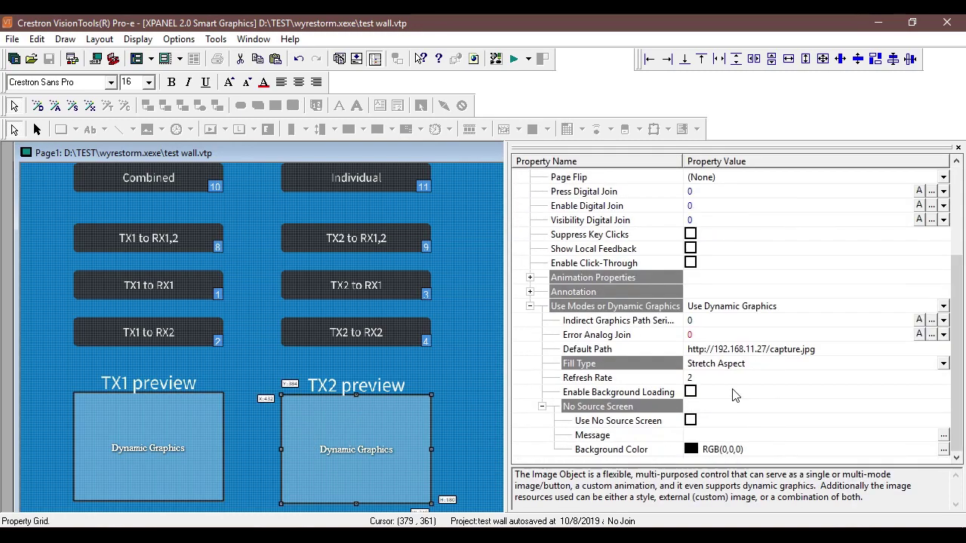
click(805, 352)
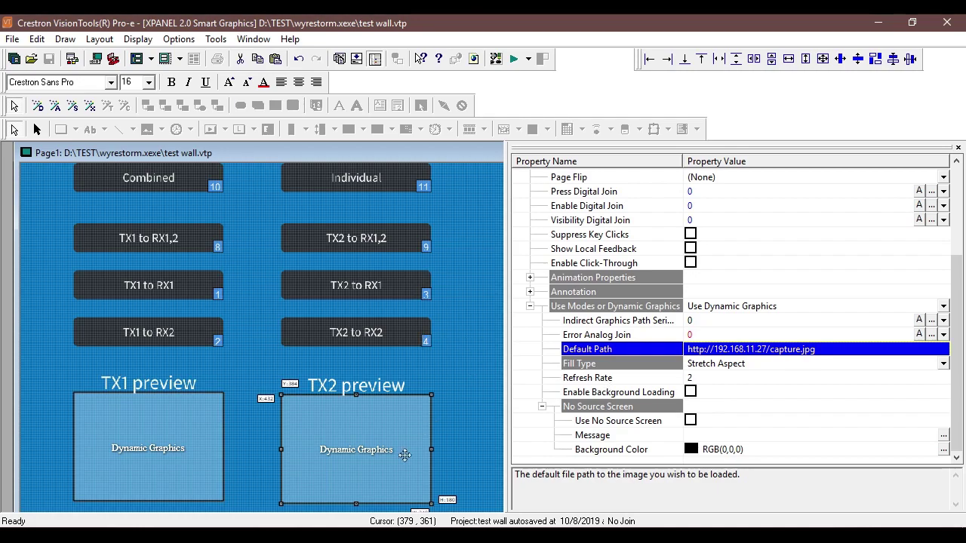
Switch to SIMPL Windows, close the XPanel detail window, and examine the matrix and scene commands in the Serial I/O symbol
key(alt+Tab)
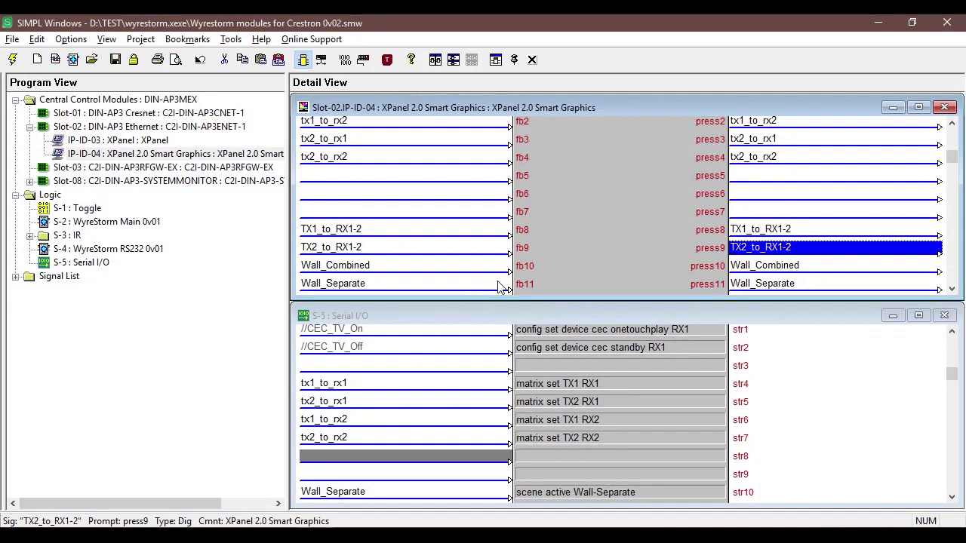
click(943, 108)
key(alt+f)
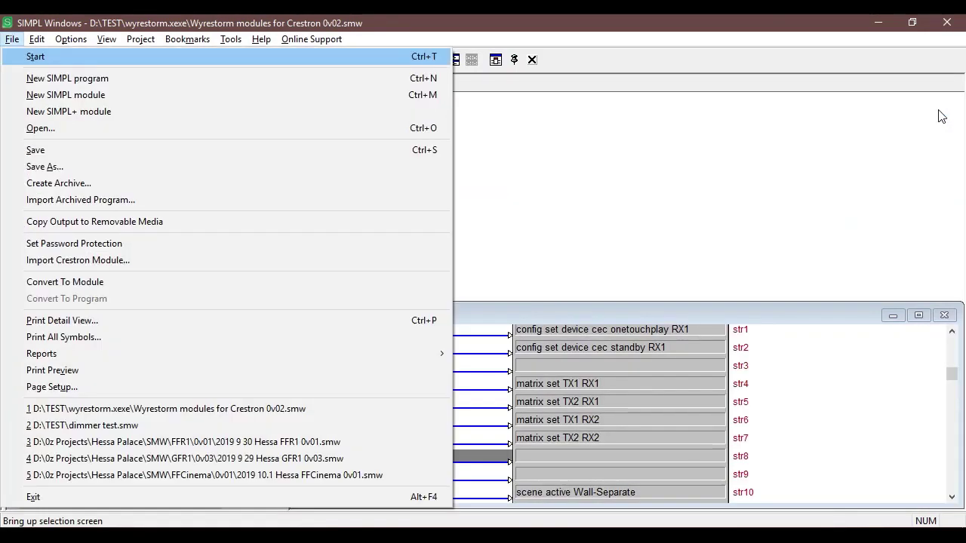
click(658, 231)
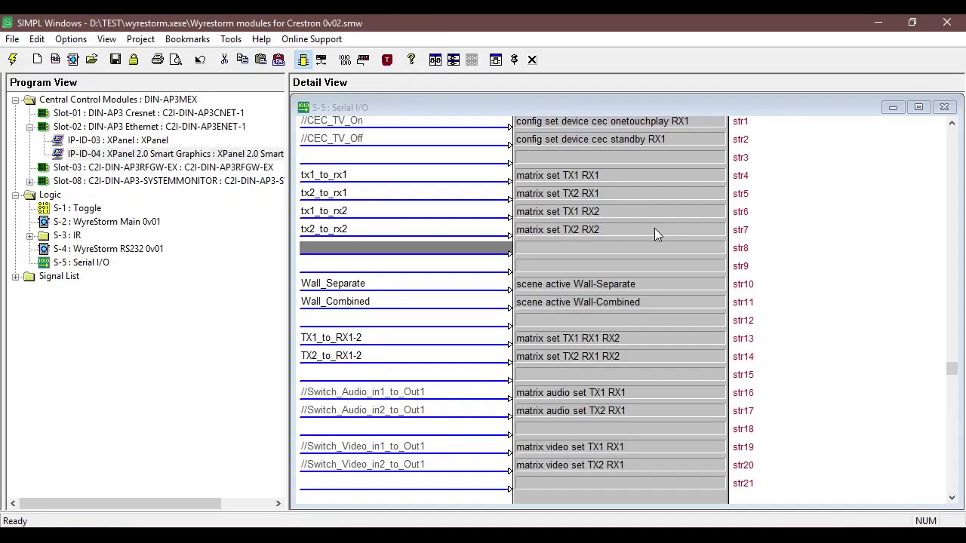
drag(952, 367, 930, 234)
click(594, 217)
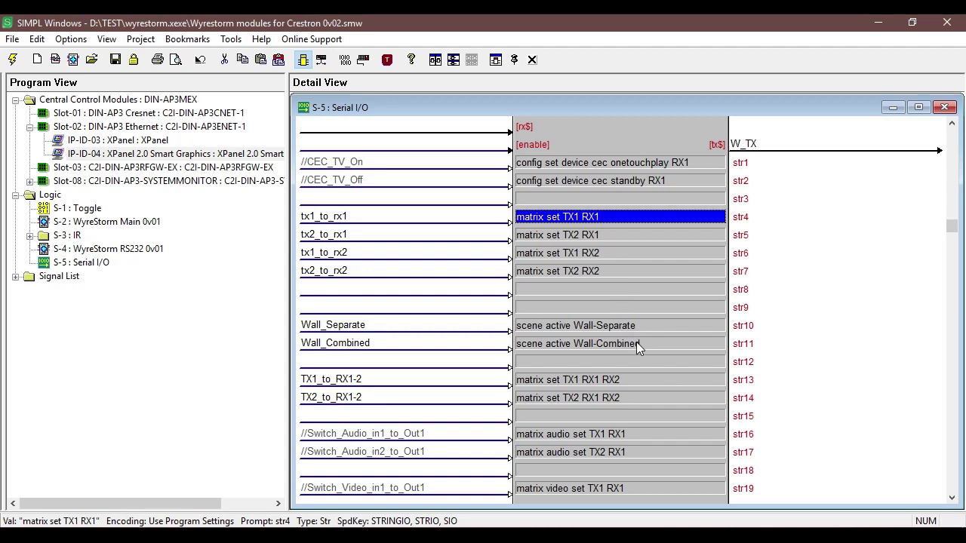
click(614, 384)
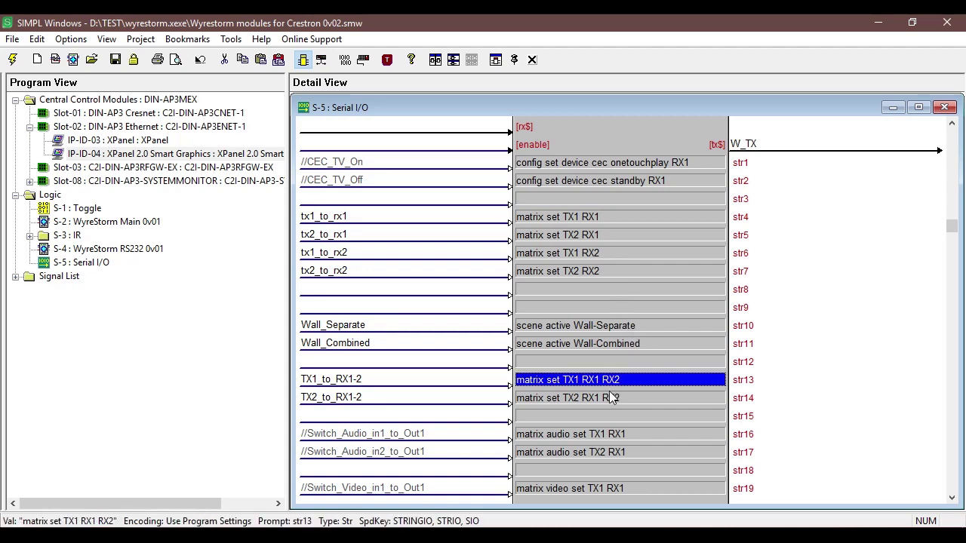
click(611, 396)
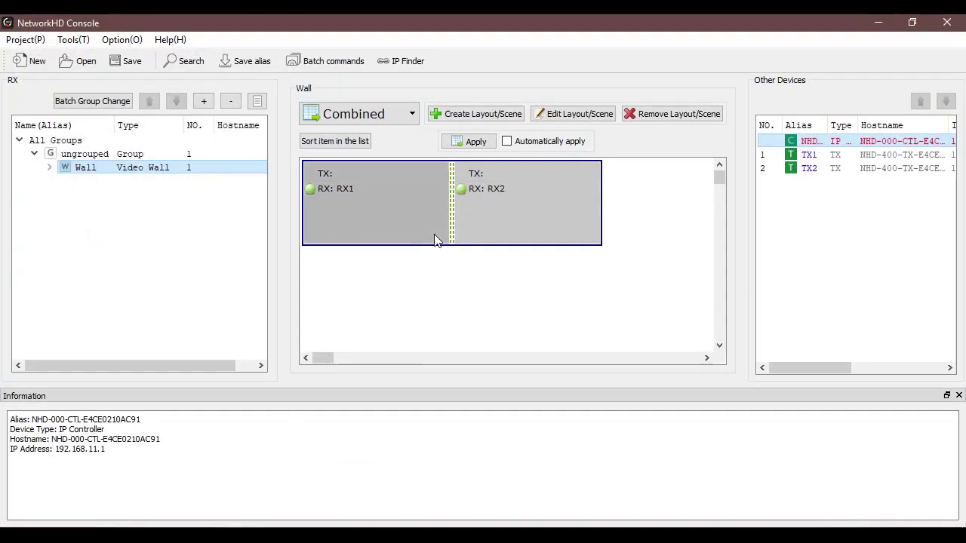
In the NetworkHD Console, view Wall's Separate layout and return to the Combined layout to compare their names with the scene commands
click(398, 117)
click(384, 136)
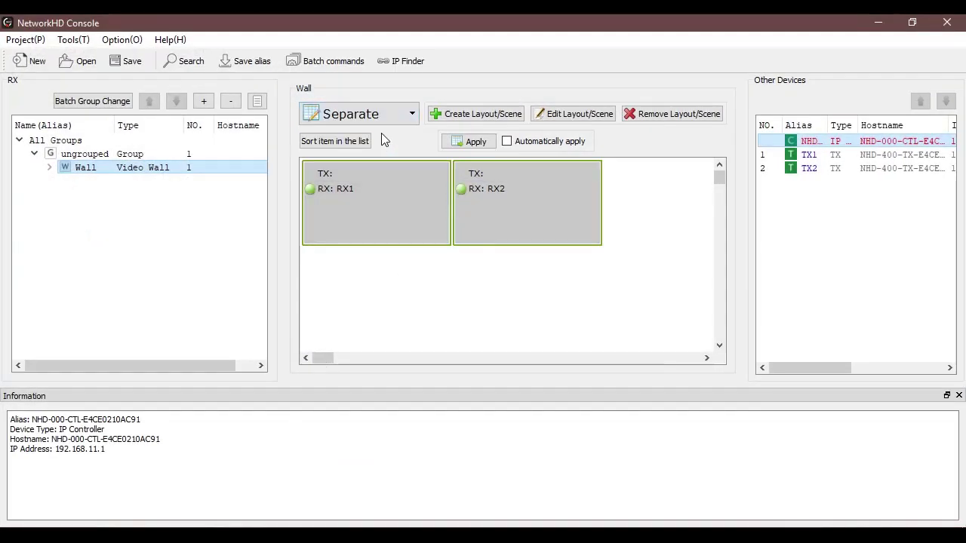
click(391, 117)
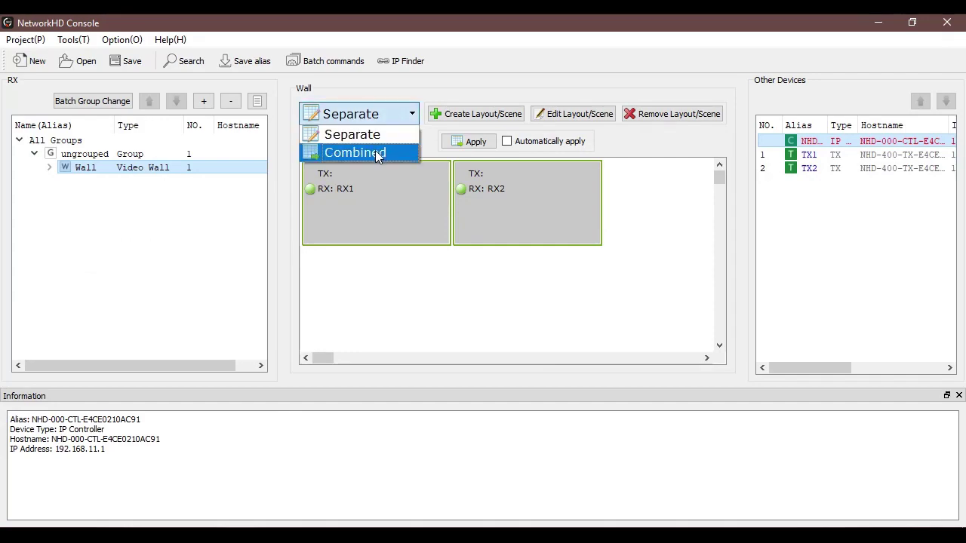
click(377, 155)
click(420, 244)
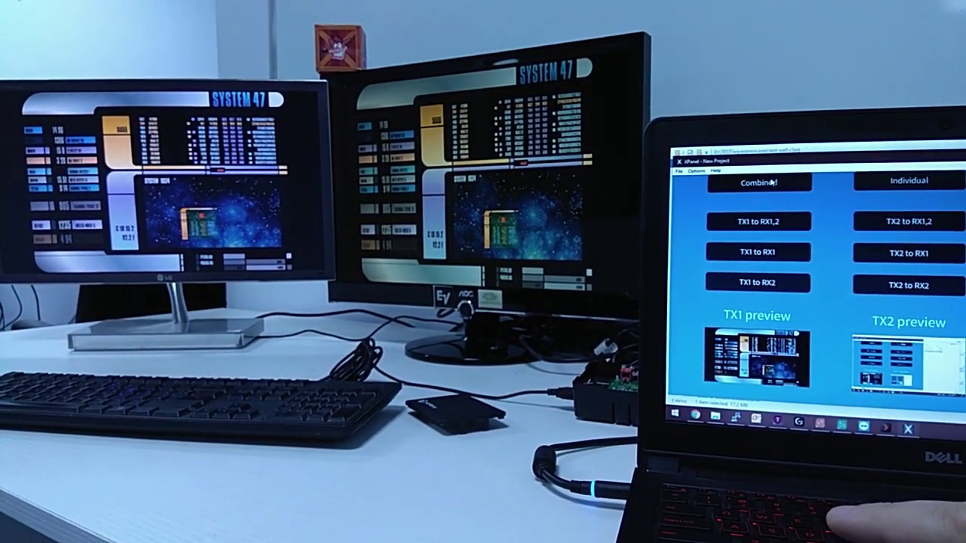
On the XPanel, activate the Combined wall layout and route TX1 and TX2 in turn to both RX1 and RX2
click(769, 183)
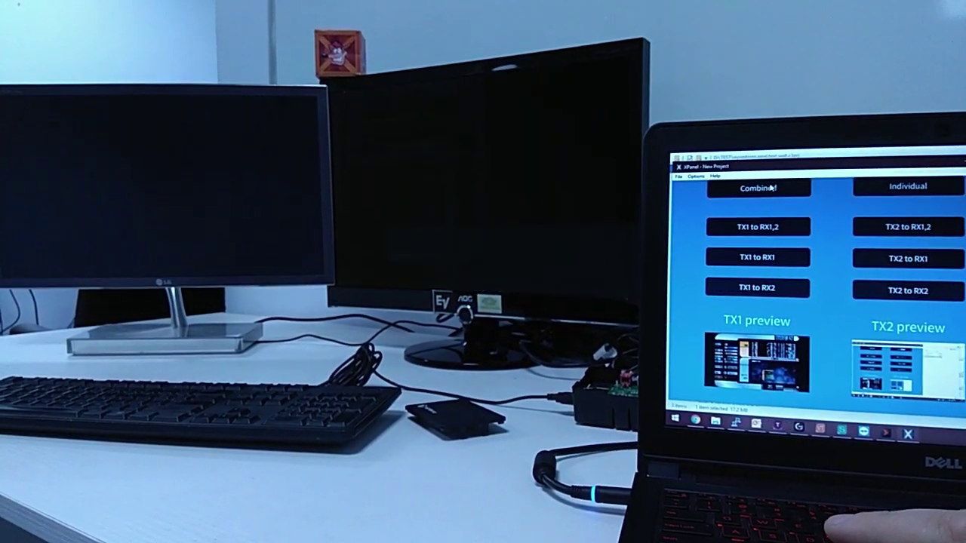
click(786, 226)
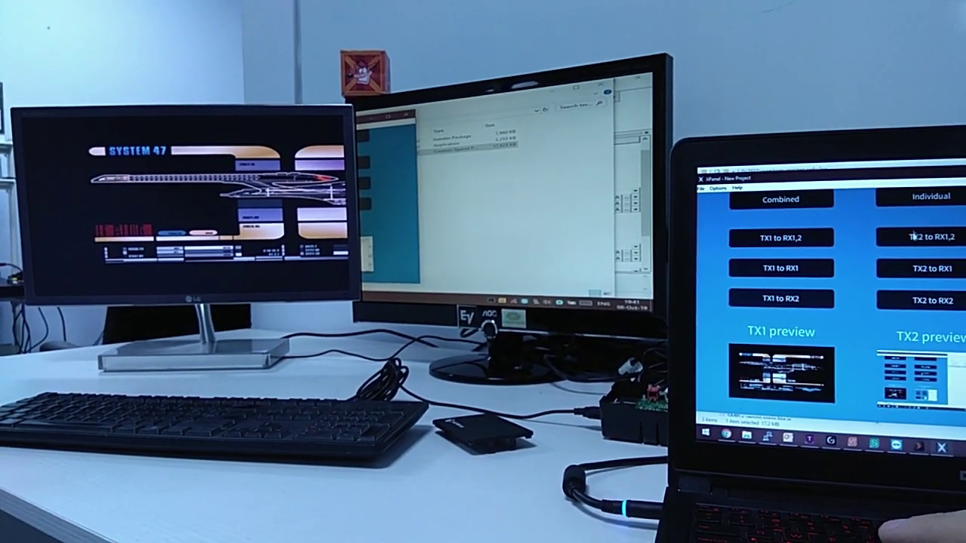
click(902, 212)
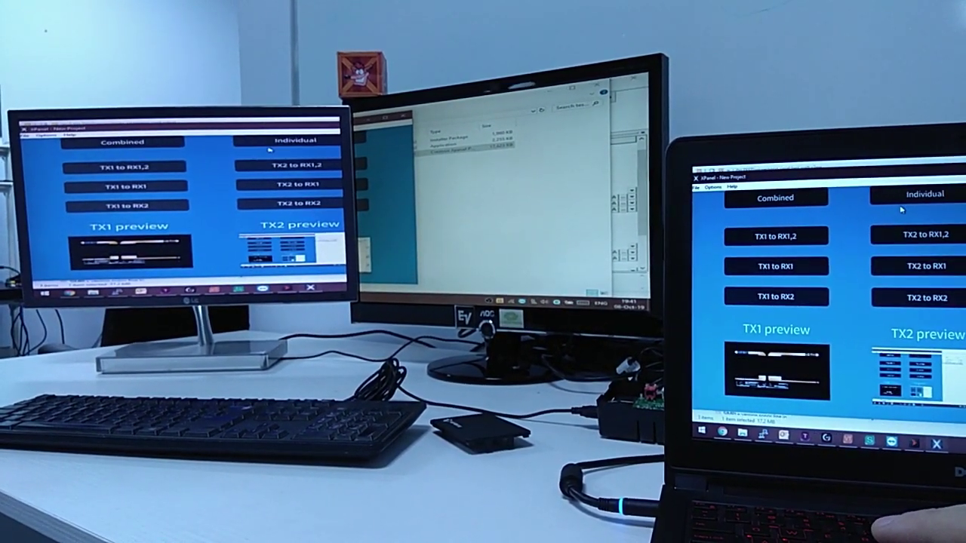